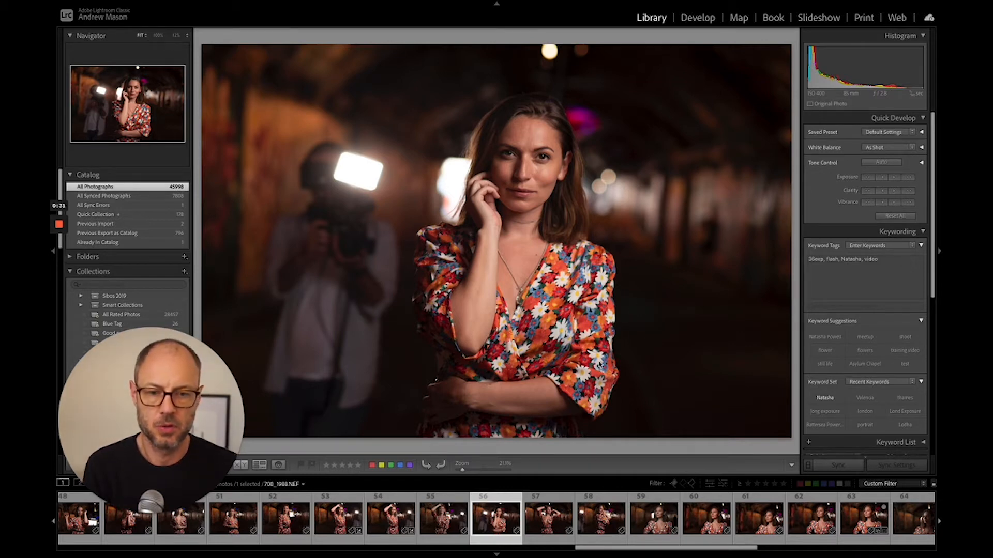
Step: Open the selected portrait 700_1988.NEF in the Develop module and zoom in on the woman's face
{"action": "left_click", "coordinate": [698, 18]}
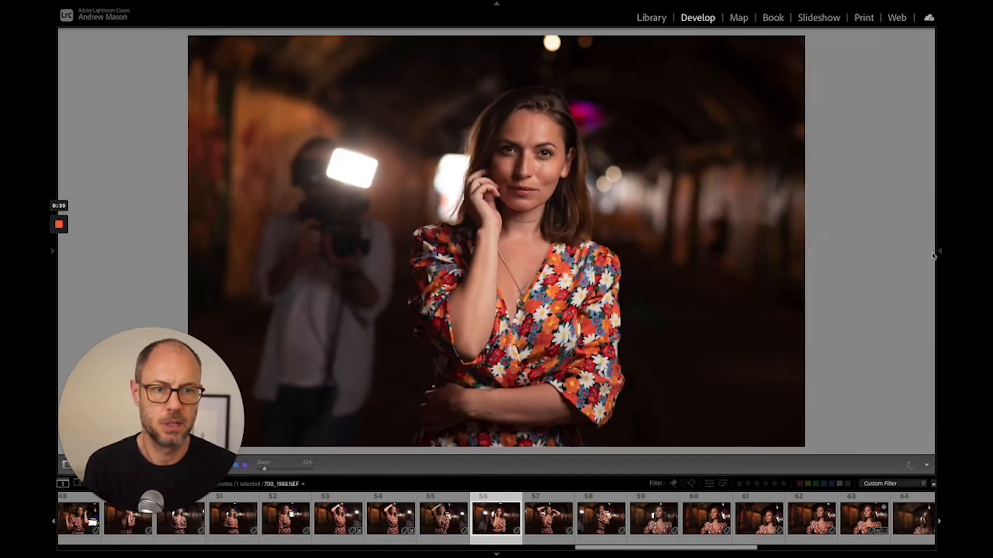
{"action": "mouse_move", "coordinate": [940, 252]}
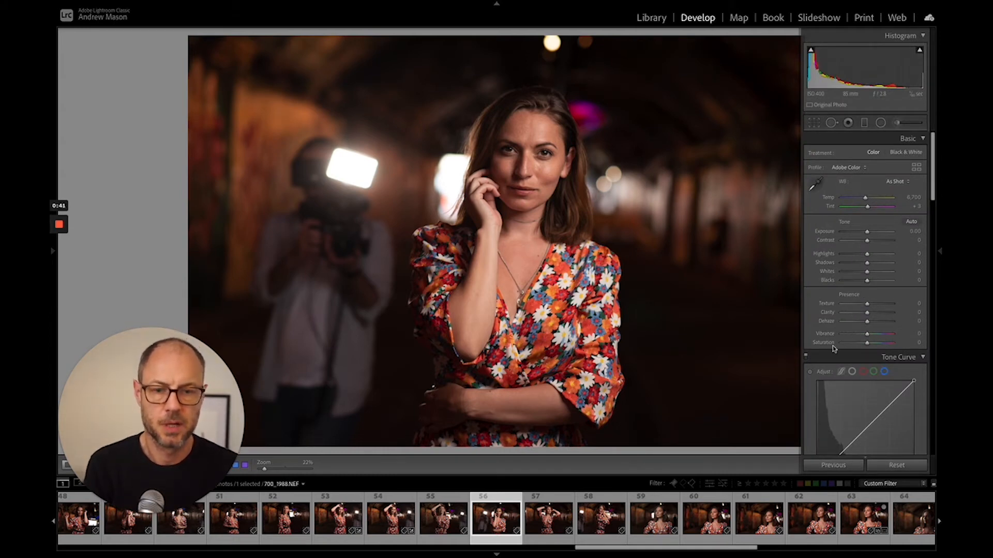
{"action": "key", "text": "Tab"}
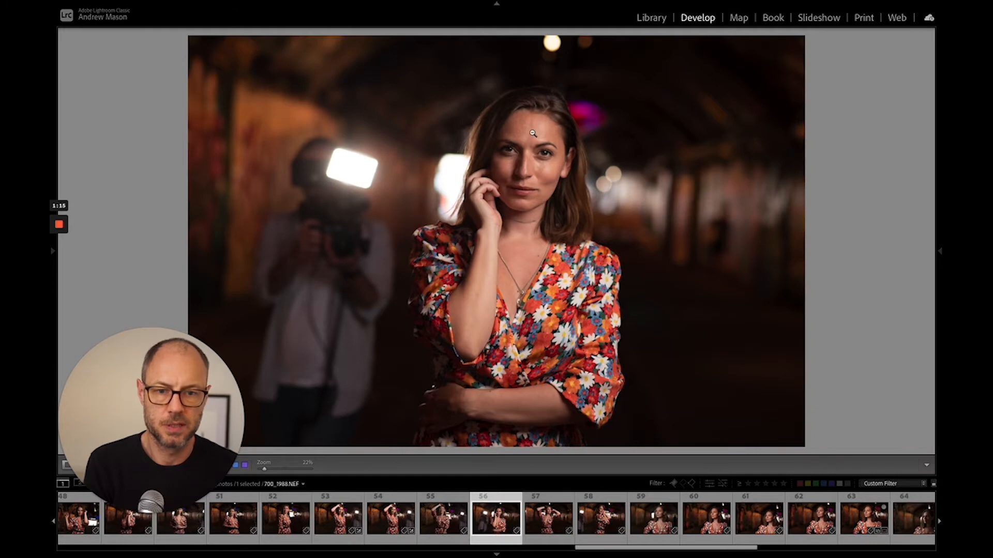
{"action": "left_click", "coordinate": [533, 134]}
{"action": "left_click", "coordinate": [518, 179]}
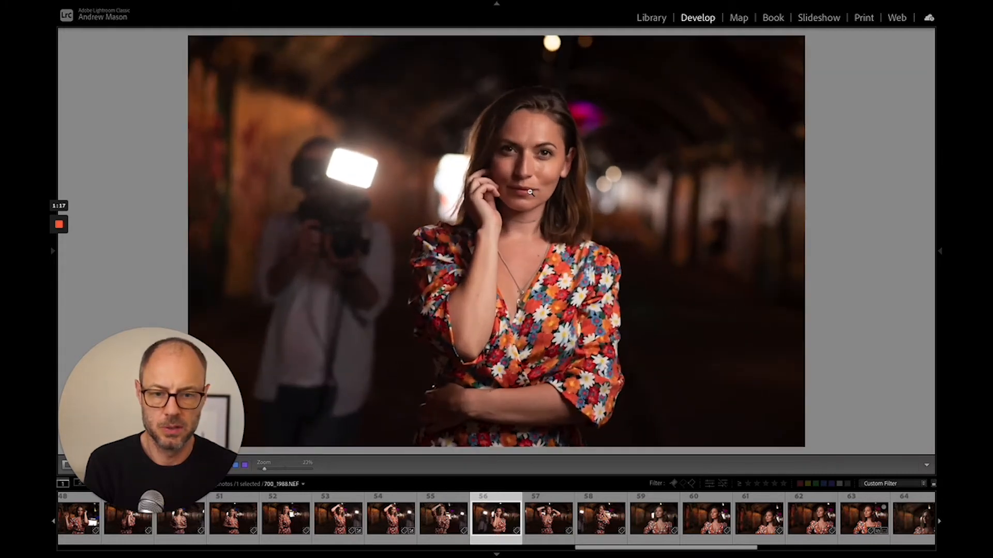
{"action": "left_click", "coordinate": [530, 191]}
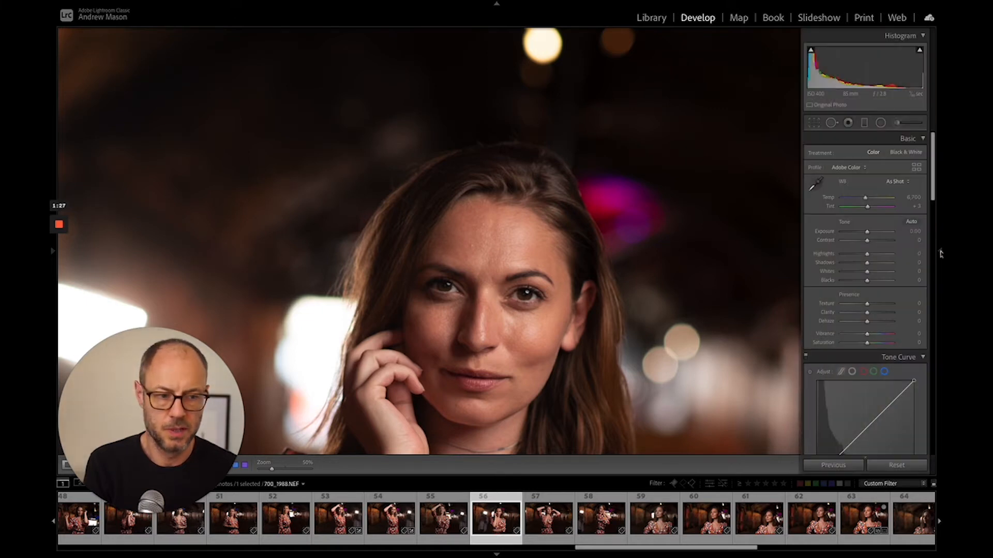
Step: Heal three blemishes on the upper forehead with the Heal brush at size 21, resampling the first from clean skin above it
{"action": "left_click", "coordinate": [831, 123]}
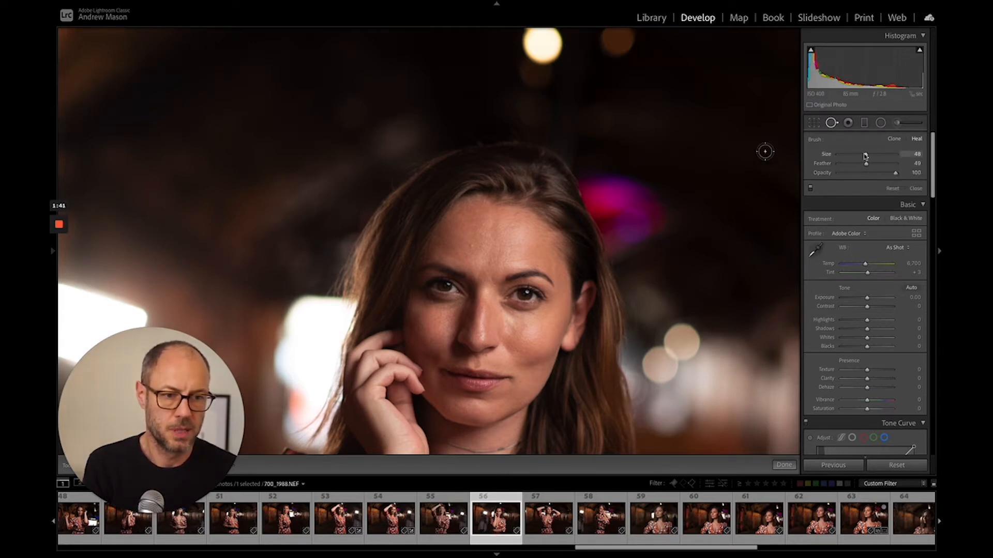
{"action": "left_click_drag", "start_coordinate": [863, 155], "coordinate": [848, 159]}
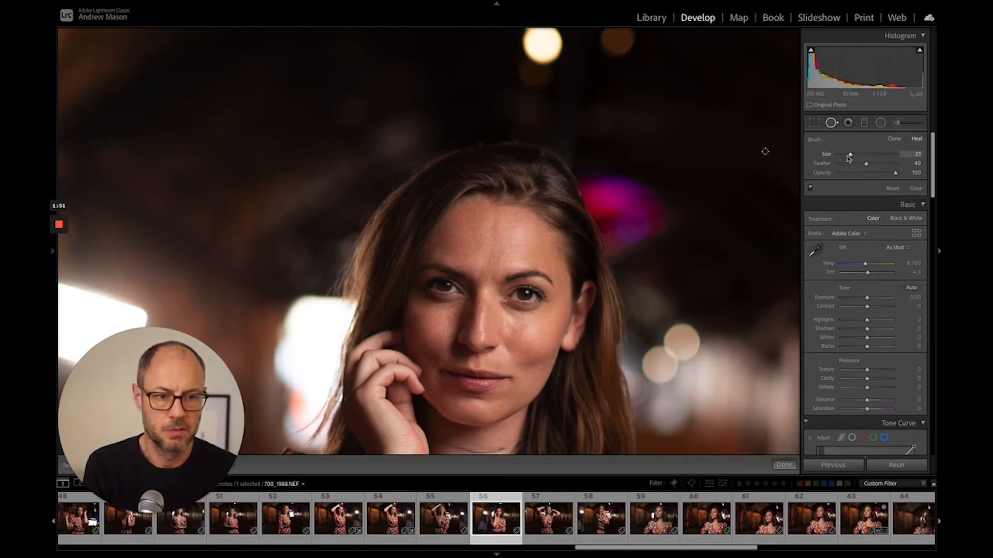
{"action": "left_click", "coordinate": [471, 246]}
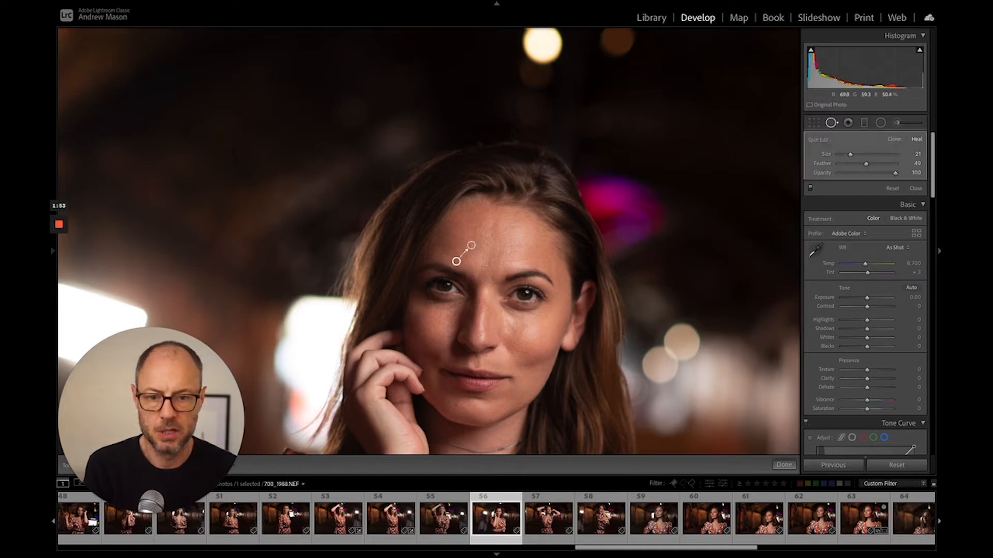
{"action": "left_click_drag", "start_coordinate": [456, 261], "coordinate": [458, 233]}
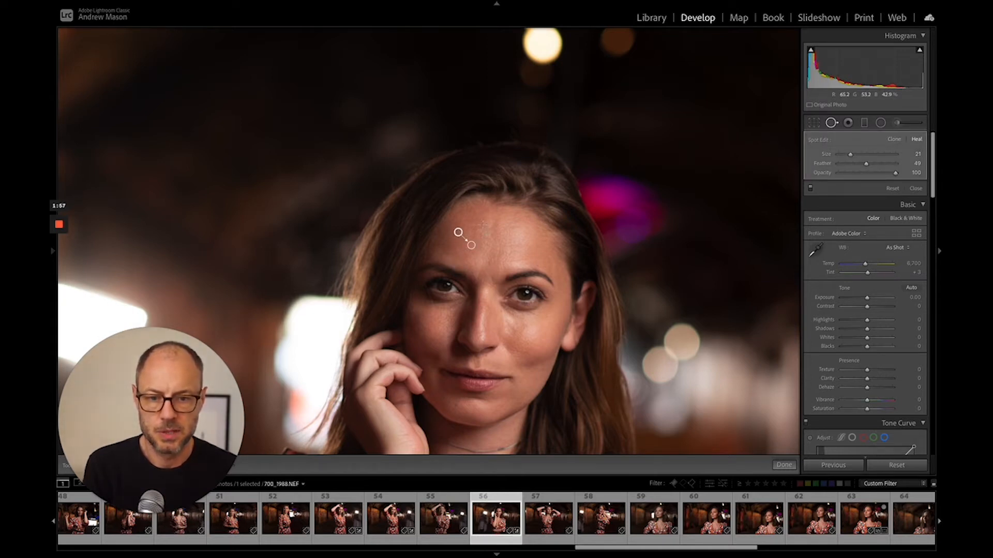
{"action": "left_click", "coordinate": [482, 223]}
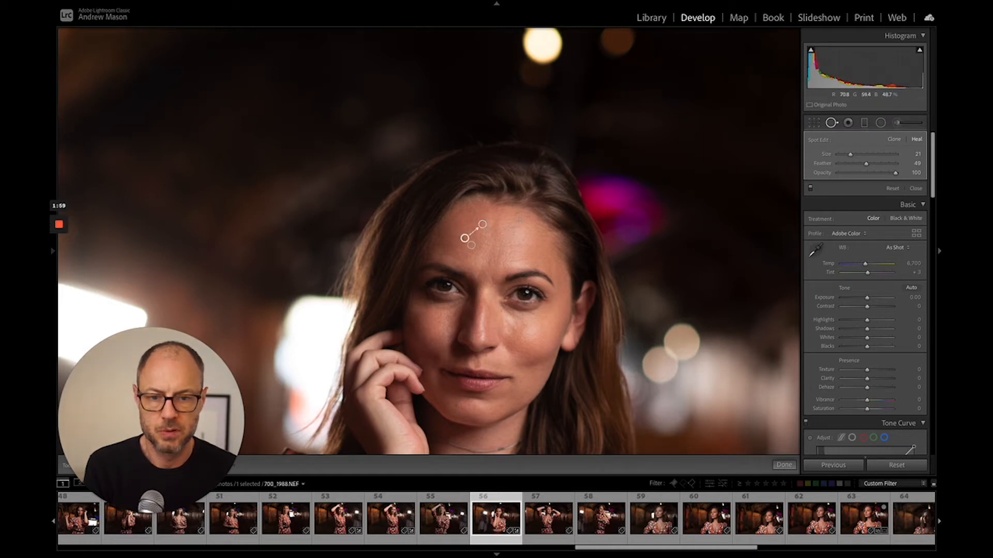
{"action": "left_click", "coordinate": [517, 213]}
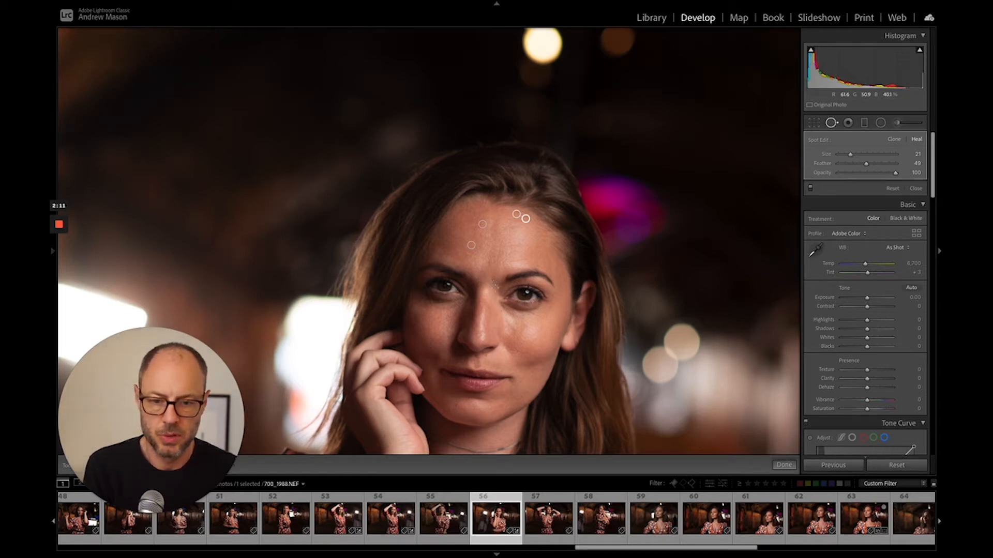
Step: Heal the spots between the eyebrows, on the mid-forehead and on the cheek, sampling the eyebrow spot from the skin just above
{"action": "left_click", "coordinate": [492, 280]}
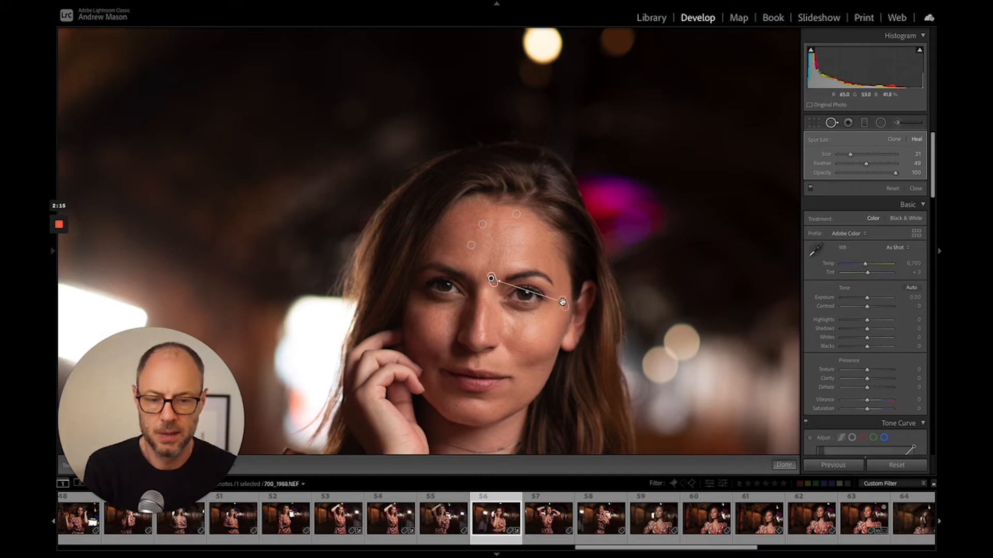
{"action": "left_click_drag", "start_coordinate": [562, 302], "coordinate": [497, 262]}
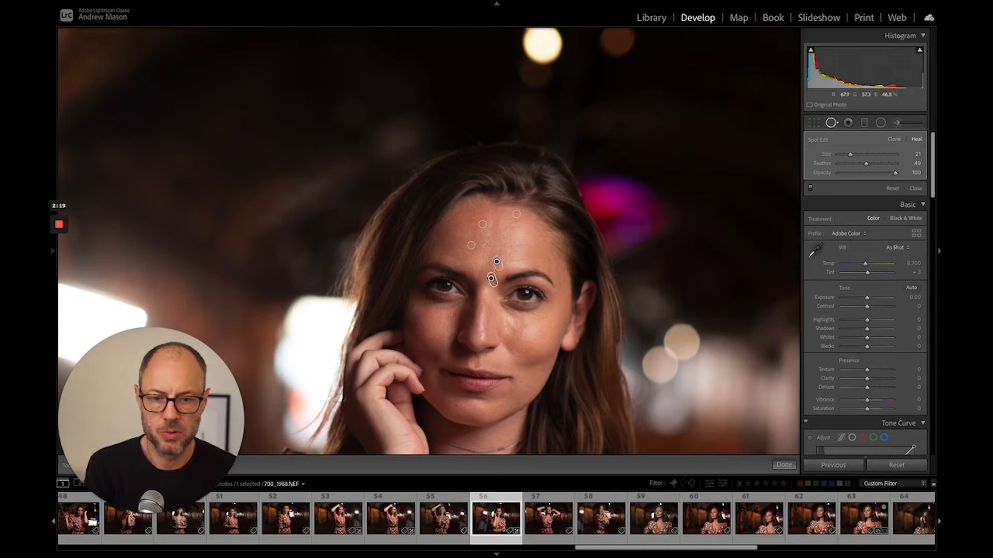
{"action": "left_click", "coordinate": [488, 243]}
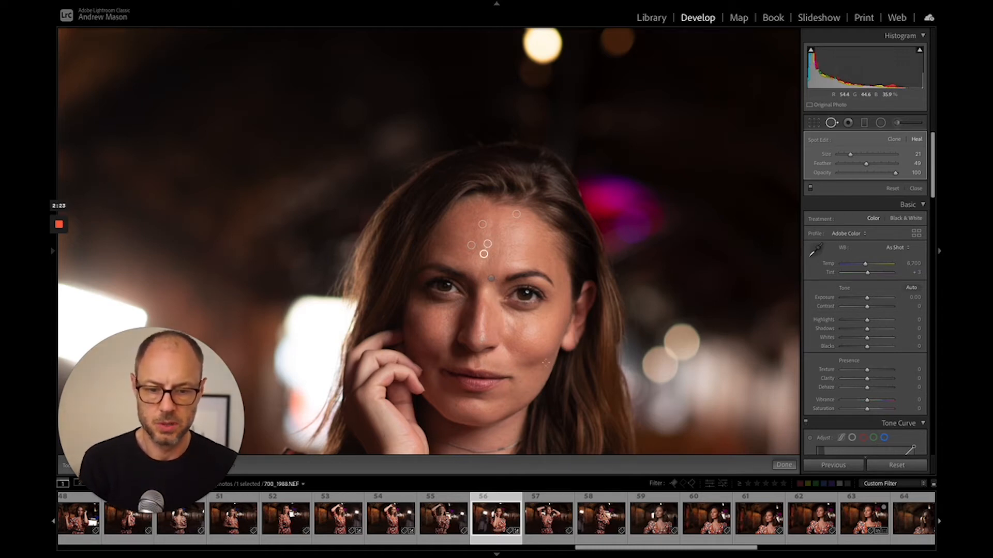
{"action": "left_click", "coordinate": [523, 352]}
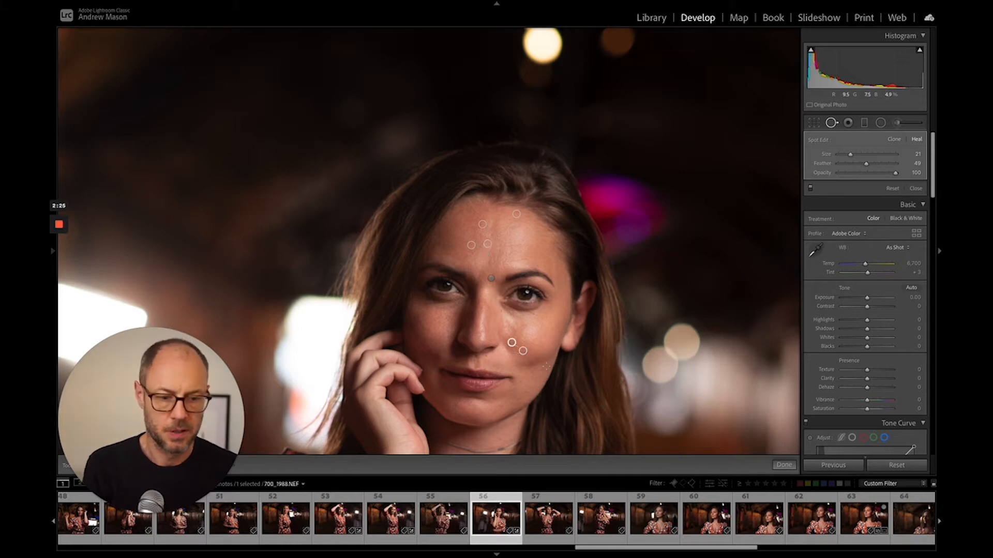
{"action": "left_click", "coordinate": [832, 123]}
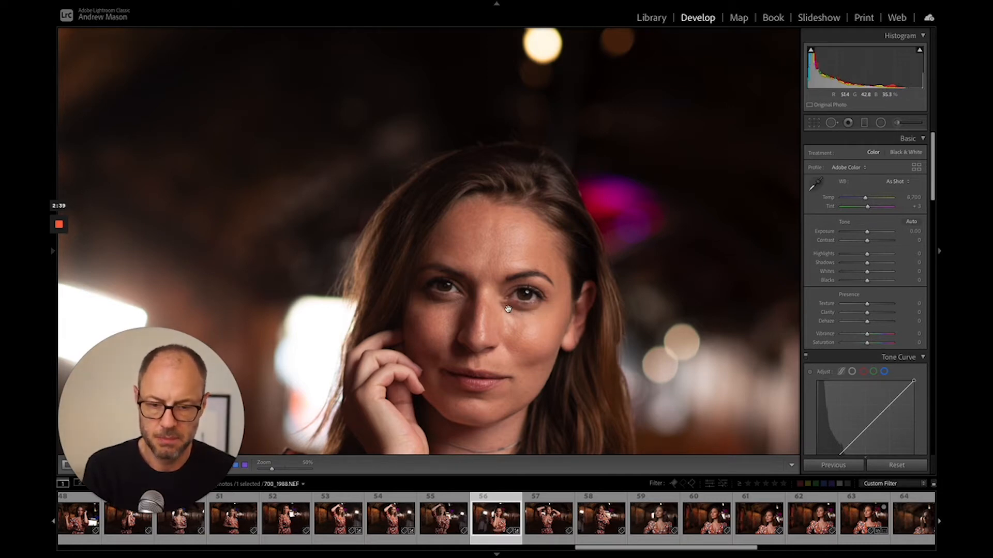
Step: Heal the shadow under the eye on the ear side using size 39, feather 66 and opacity 39, sampling from the cheek below
{"action": "left_click", "coordinate": [831, 122]}
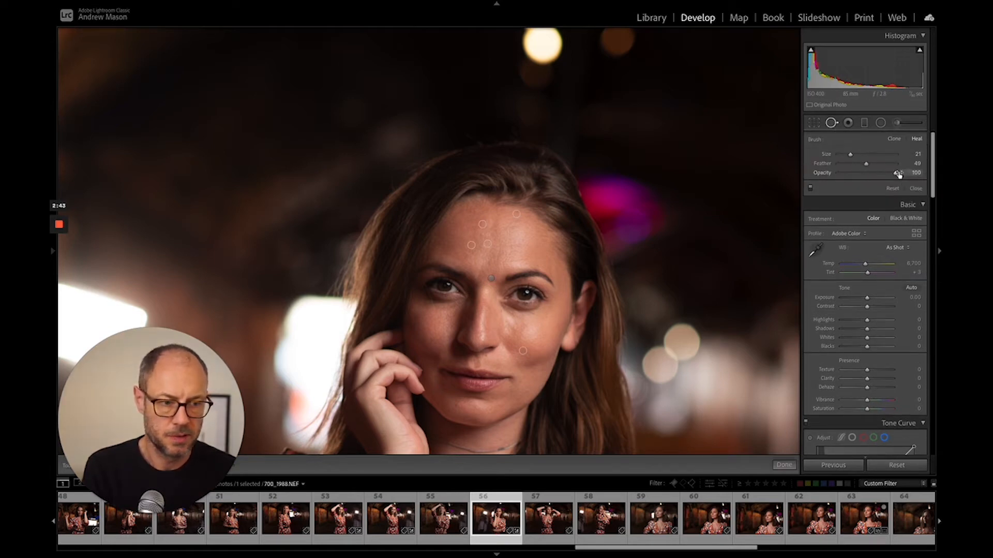
{"action": "mouse_move", "coordinate": [898, 174]}
{"action": "left_mouse_down"}
{"action": "mouse_move", "coordinate": [861, 178]}
{"action": "mouse_move", "coordinate": [876, 164]}
{"action": "mouse_move", "coordinate": [862, 157]}
{"action": "left_mouse_up"}
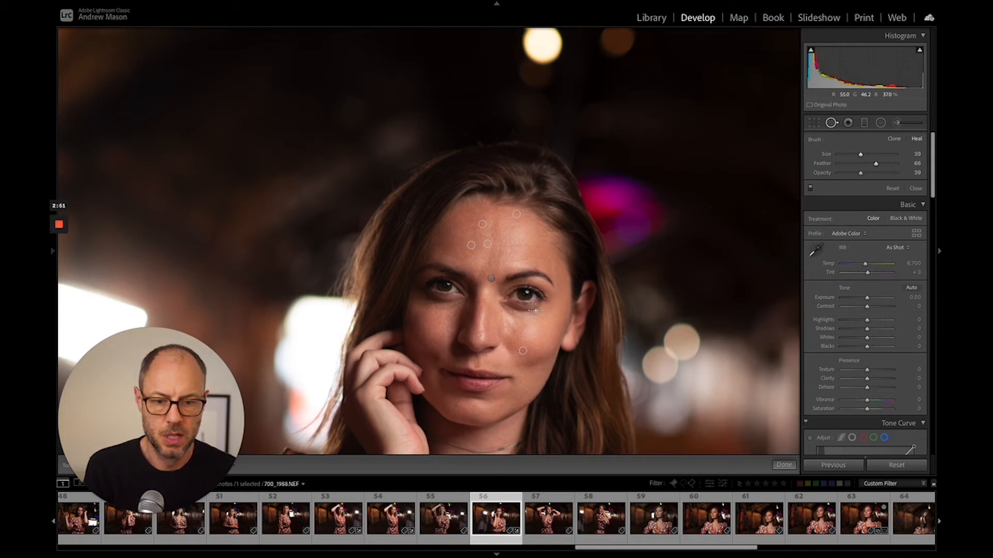
{"action": "mouse_move", "coordinate": [534, 309]}
{"action": "left_mouse_down"}
{"action": "mouse_move", "coordinate": [509, 309]}
{"action": "mouse_move", "coordinate": [531, 328]}
{"action": "left_mouse_up"}
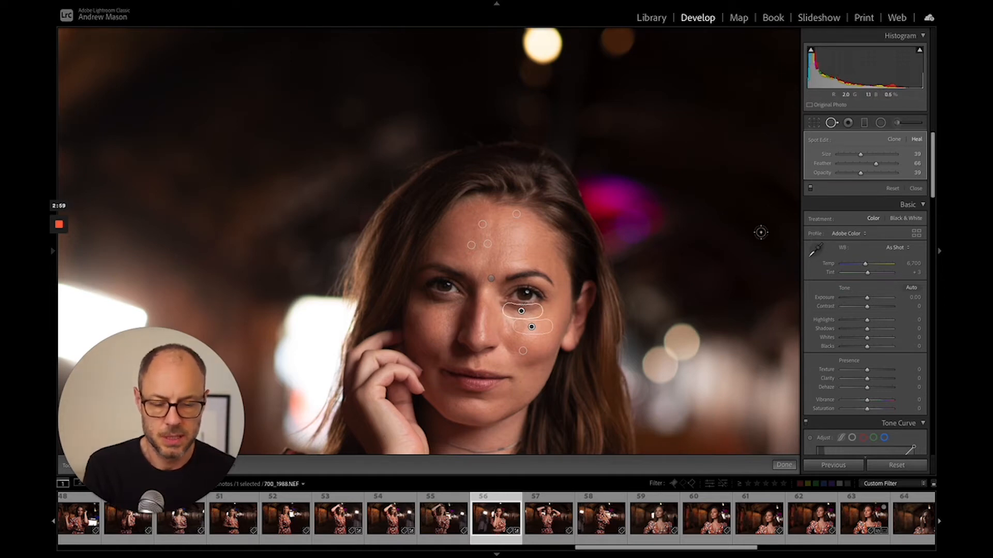
{"action": "key", "text": "Return"}
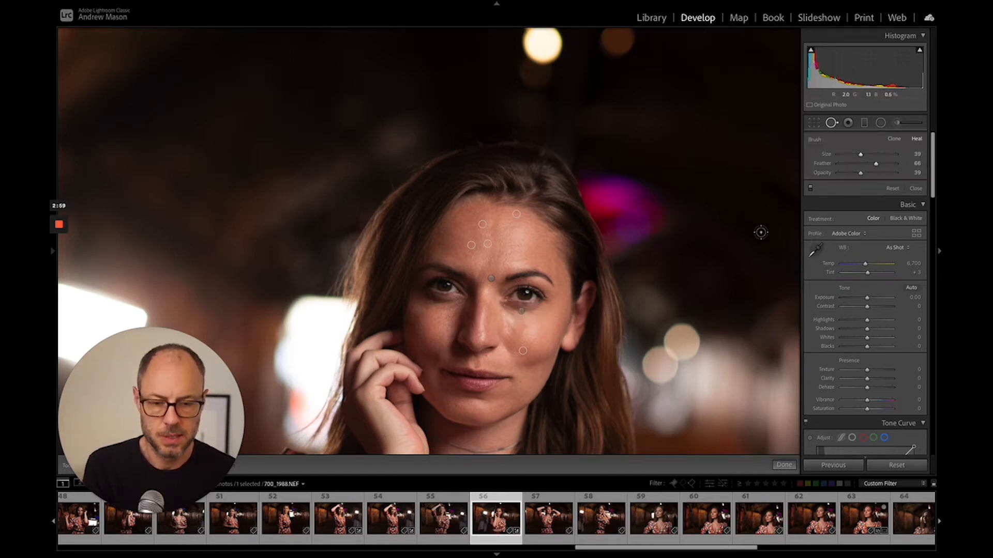
{"action": "left_click", "coordinate": [782, 468]}
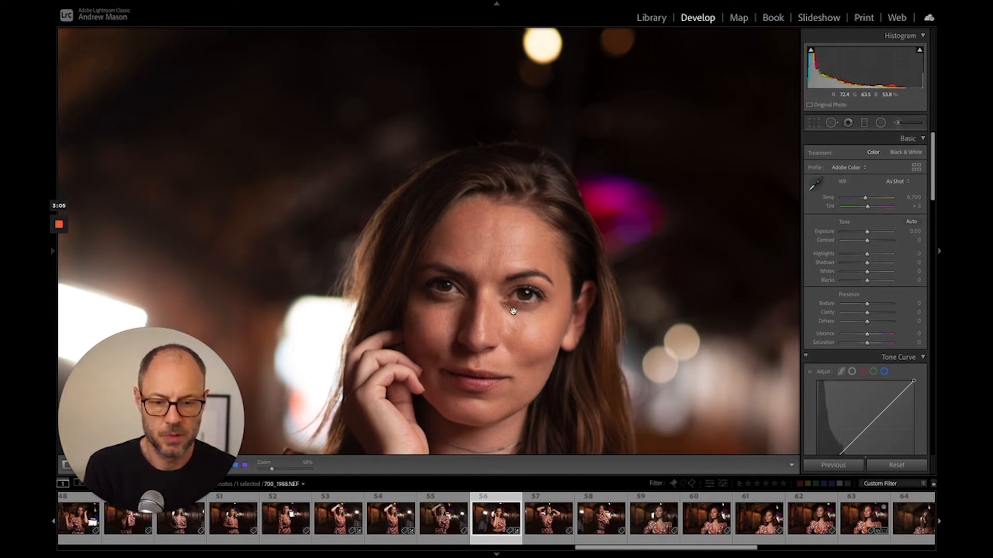
Step: Try the under-eye heal at opacity 100 and view the face without the spot overlays
{"action": "left_click", "coordinate": [833, 124]}
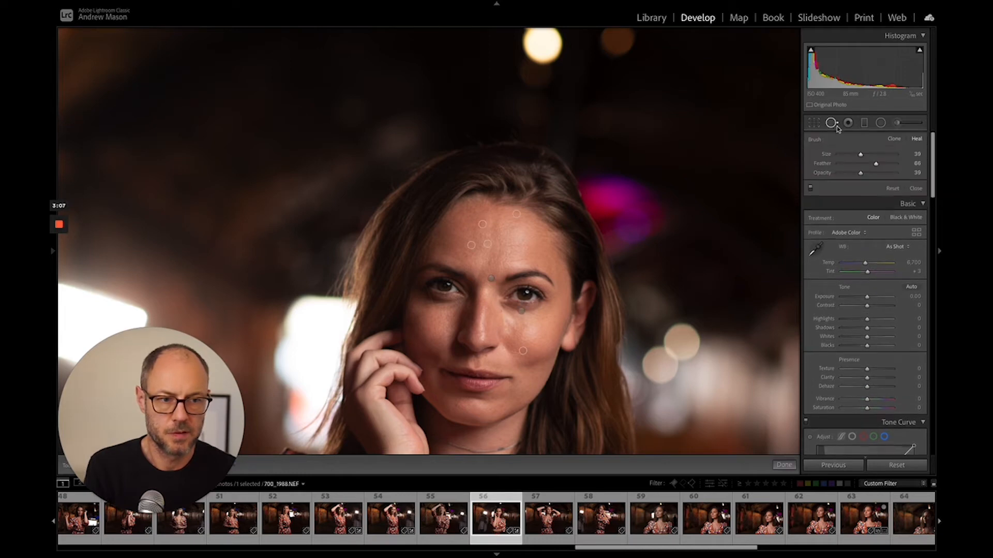
{"action": "left_click_drag", "start_coordinate": [533, 309], "coordinate": [512, 312]}
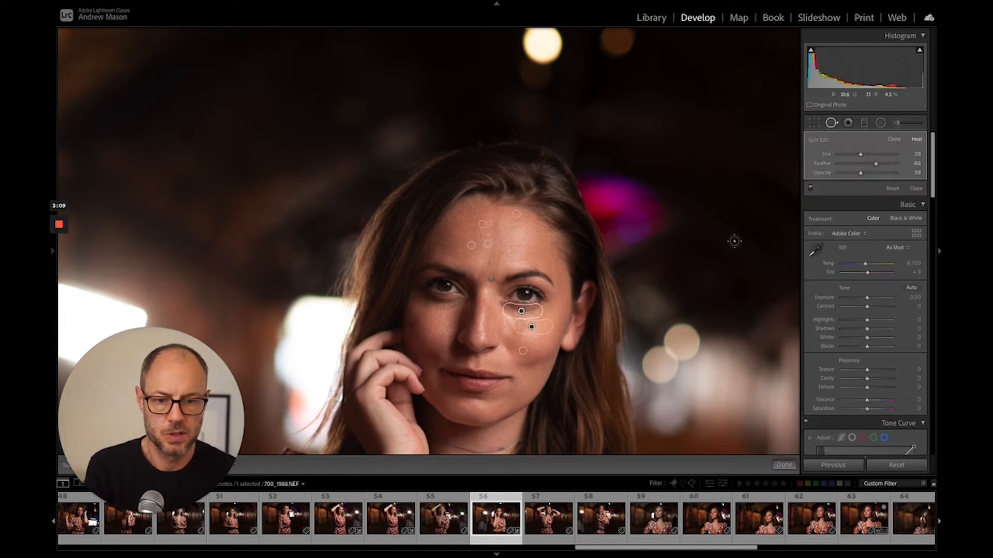
{"action": "left_click_drag", "start_coordinate": [861, 174], "coordinate": [912, 175]}
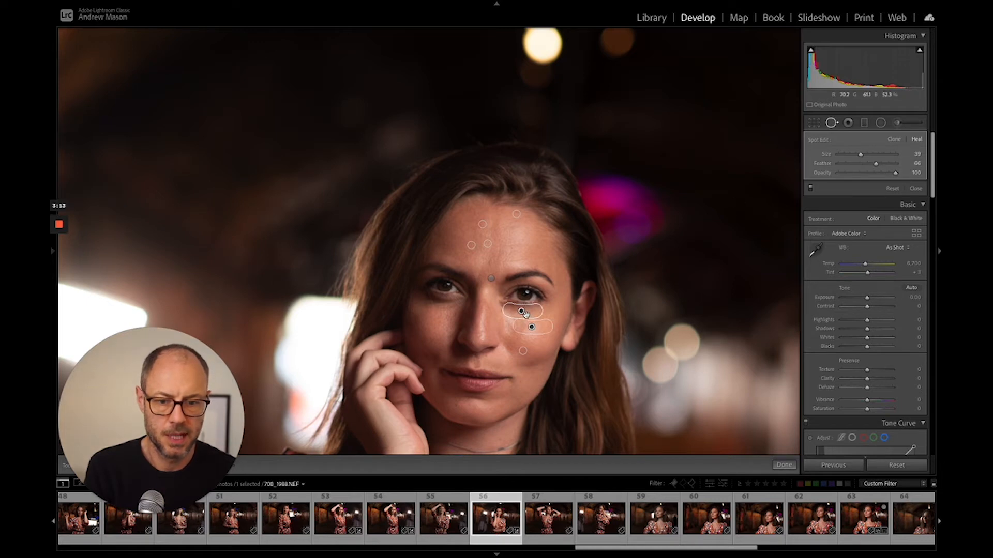
{"action": "left_click", "coordinate": [831, 123]}
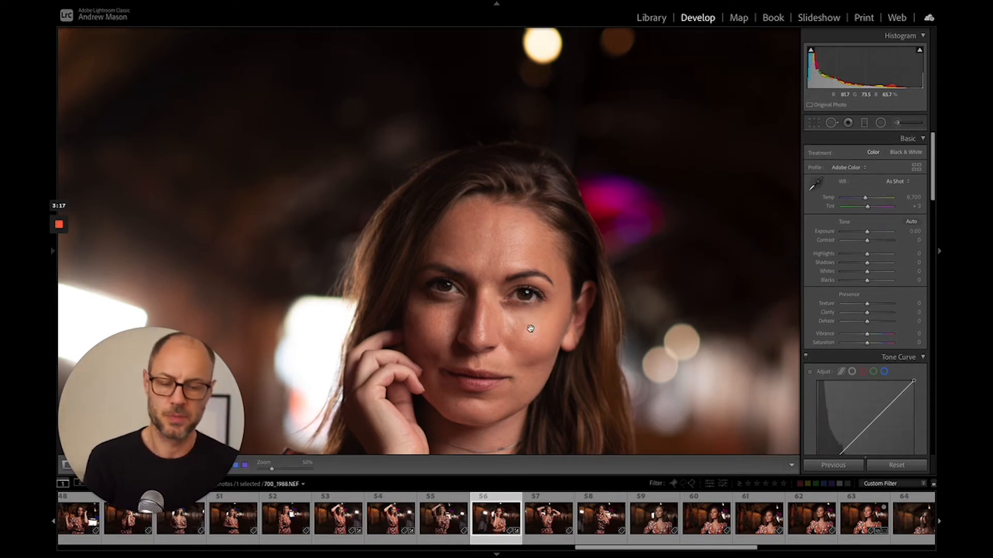
Step: Set the under-eye heal's opacity to 39 and close the Spot Removal tool
{"action": "left_click", "coordinate": [831, 123]}
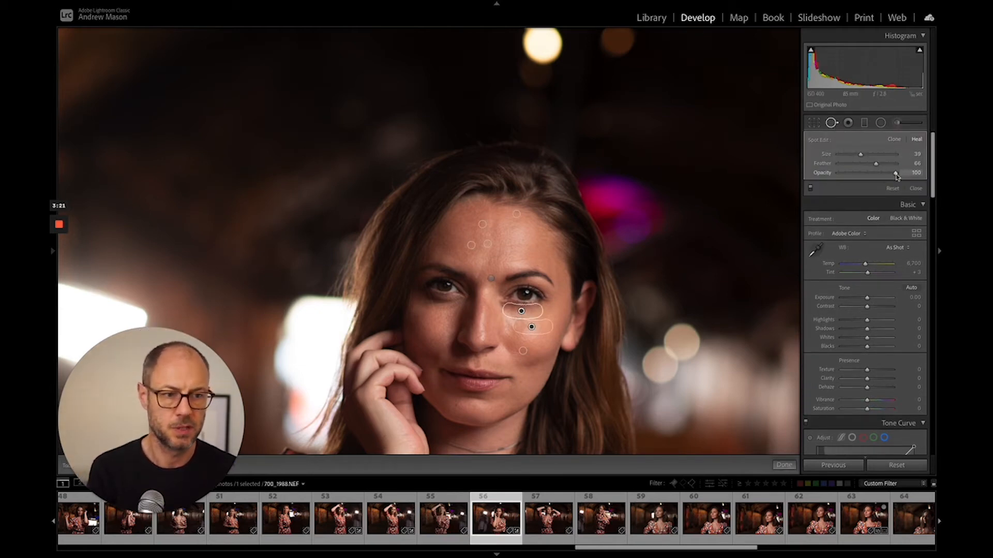
{"action": "left_click_drag", "start_coordinate": [895, 173], "coordinate": [858, 177]}
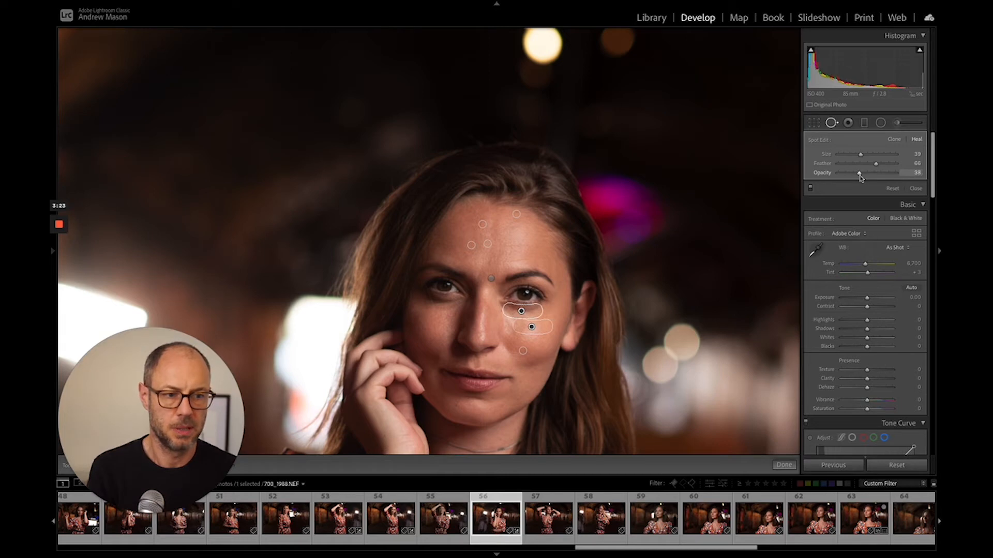
{"action": "left_click", "coordinate": [832, 125]}
Step: Heal the shadow under the eye on the hand side with size 39, feather 66 and opacity 39, sampling the cheek below
{"action": "left_click", "coordinate": [832, 124]}
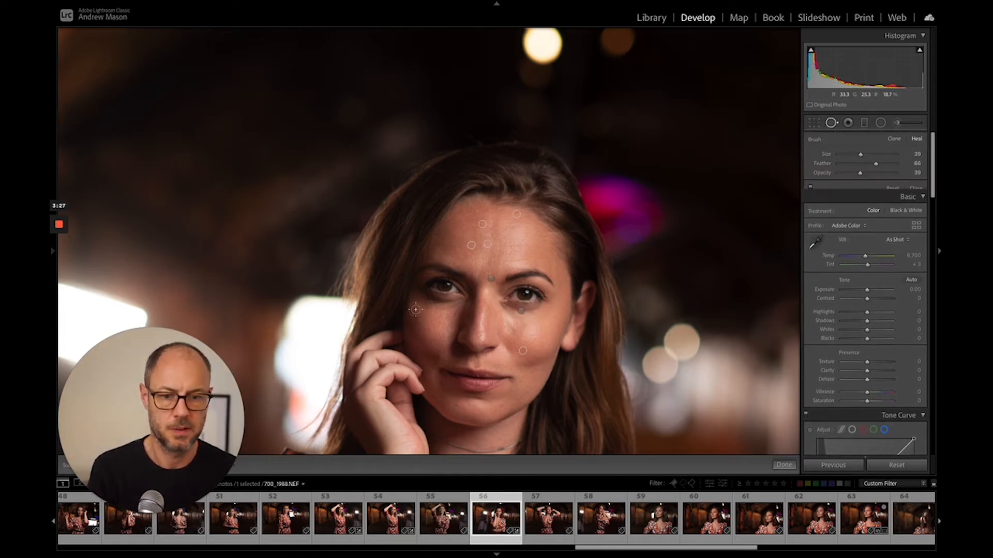
{"action": "left_click_drag", "start_coordinate": [456, 303], "coordinate": [433, 303]}
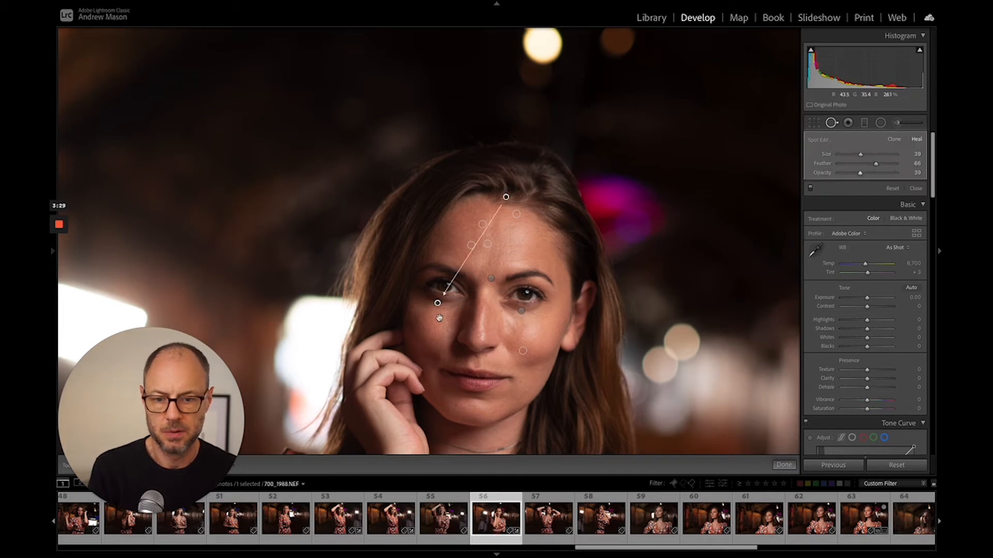
{"action": "left_click_drag", "start_coordinate": [441, 291], "coordinate": [436, 318]}
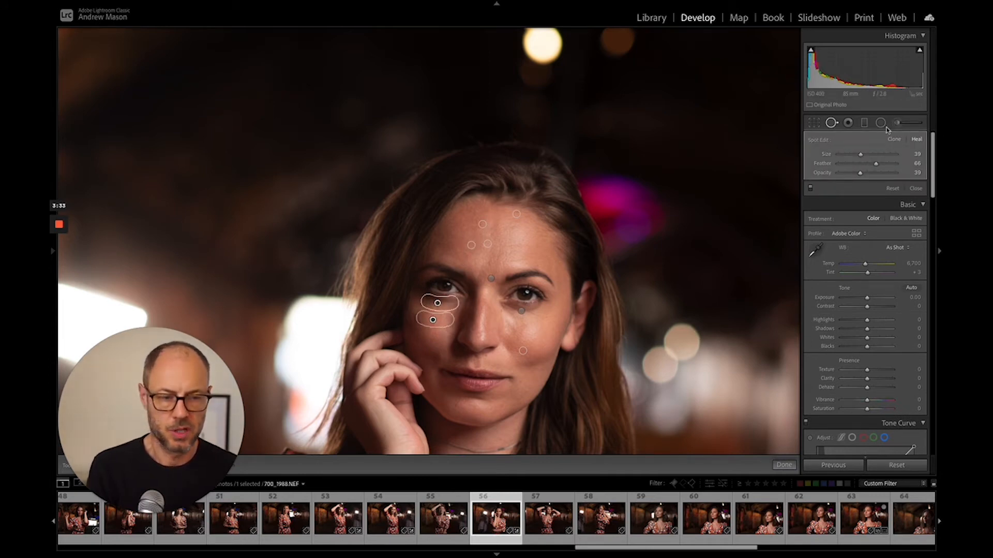
{"action": "left_click", "coordinate": [831, 122]}
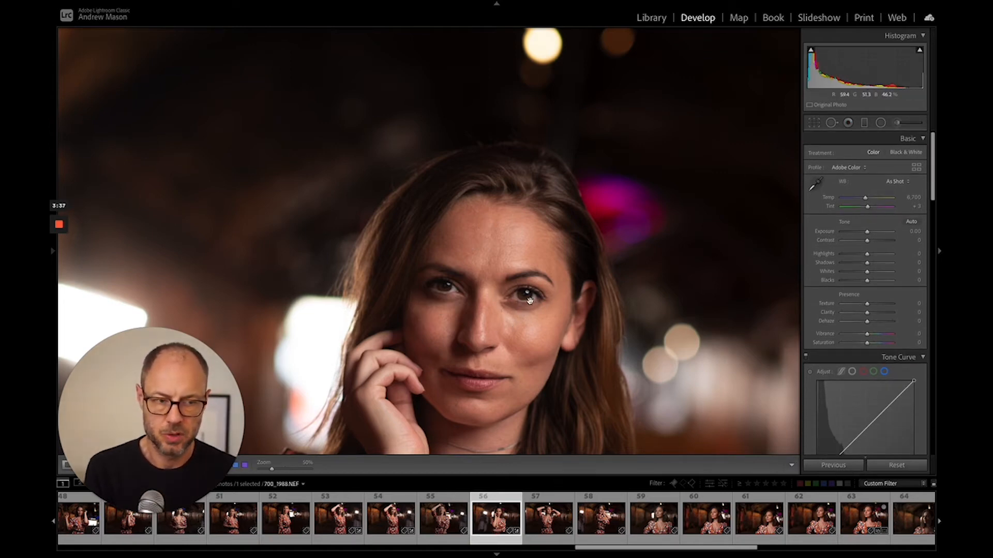
Step: Paint over both eye areas with the Adjustment Brush at exposure 0.33, size 5.0, feather 51 and Auto Mask off
{"action": "left_click", "coordinate": [898, 124]}
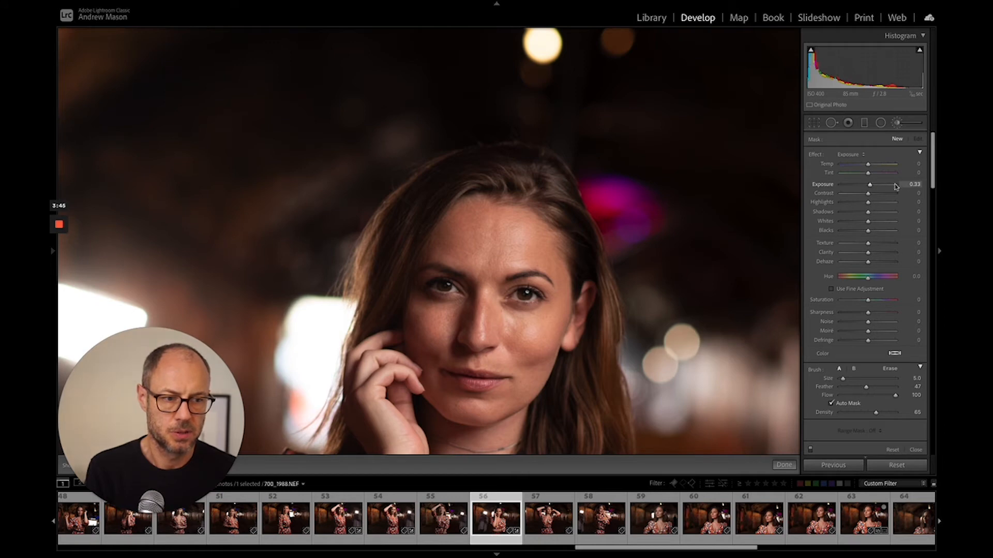
{"action": "scroll", "coordinate": [867, 284], "scroll_direction": "down", "scroll_amount": 1}
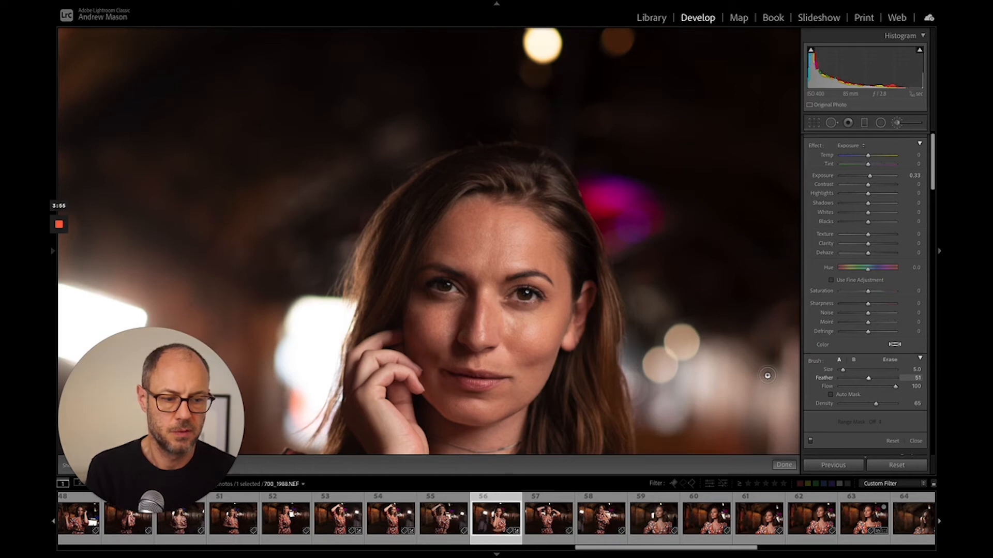
{"action": "scroll", "coordinate": [859, 380], "scroll_direction": "up", "scroll_amount": 1}
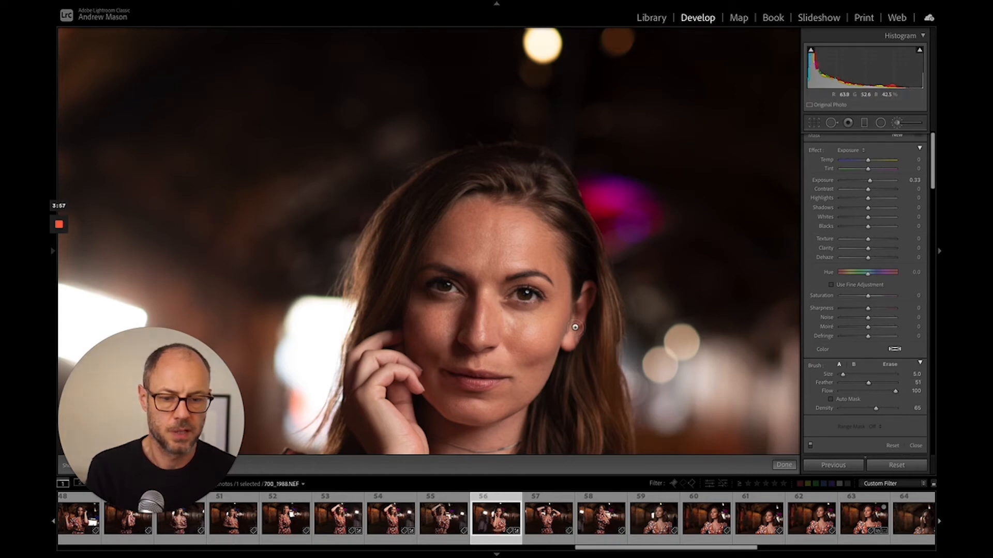
{"action": "left_click_drag", "start_coordinate": [524, 303], "coordinate": [525, 295]}
{"action": "mouse_move", "coordinate": [451, 291]}
{"action": "left_mouse_down"}
{"action": "mouse_move", "coordinate": [430, 290]}
{"action": "mouse_move", "coordinate": [441, 293]}
{"action": "left_mouse_up"}
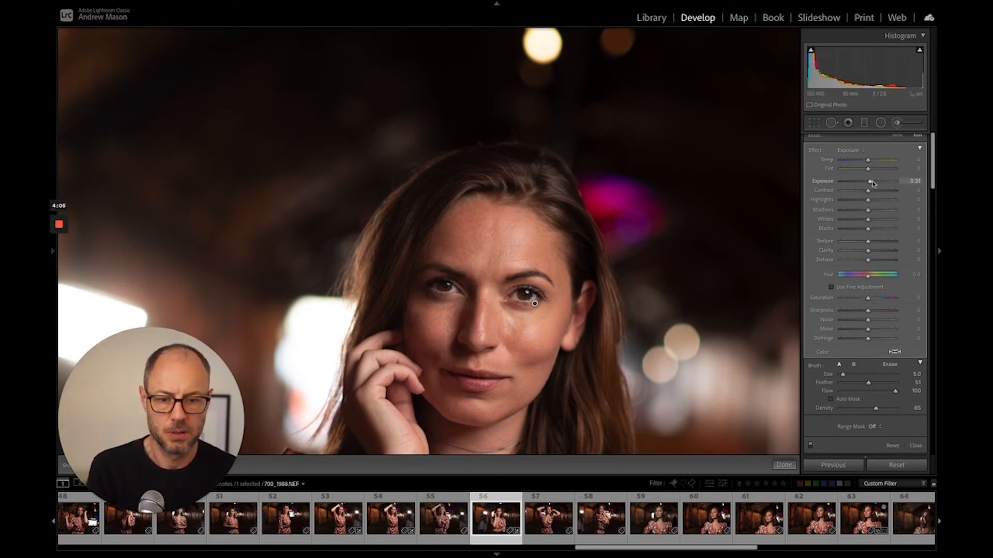
Step: Keep the eye-area brush adjustment at exposure 0.33 and close the Adjustment Brush
{"action": "left_click_drag", "start_coordinate": [873, 183], "coordinate": [872, 185]}
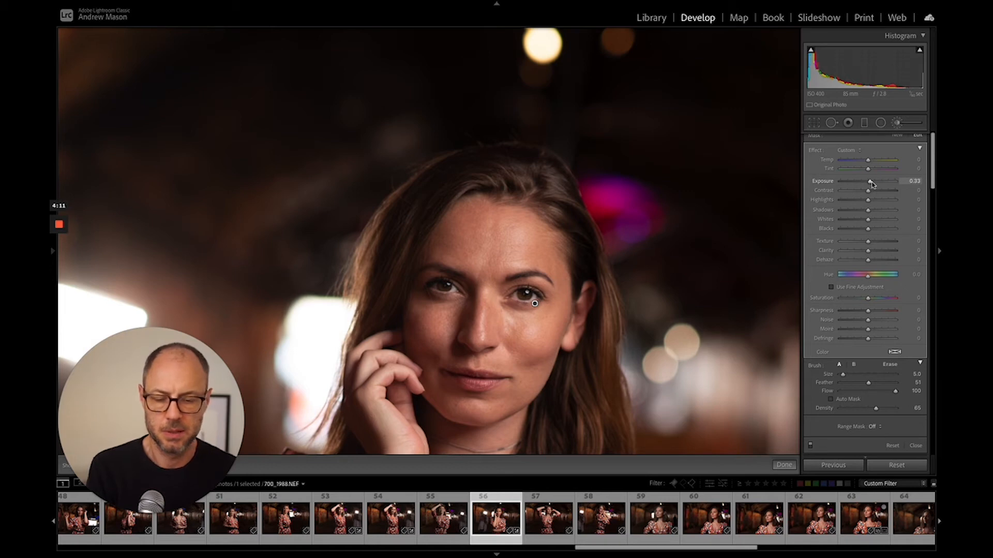
{"action": "left_click", "coordinate": [897, 123]}
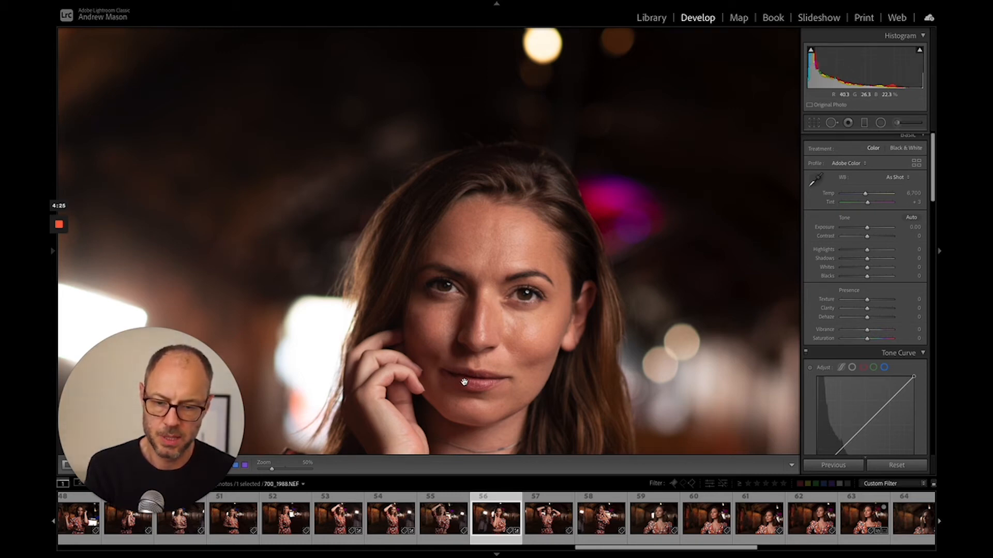
Step: Try healing along the hand-side edge of the face with size 14, feather 66 and opacity 39, delete that heal and close Spot Removal
{"action": "key", "text": "q"}
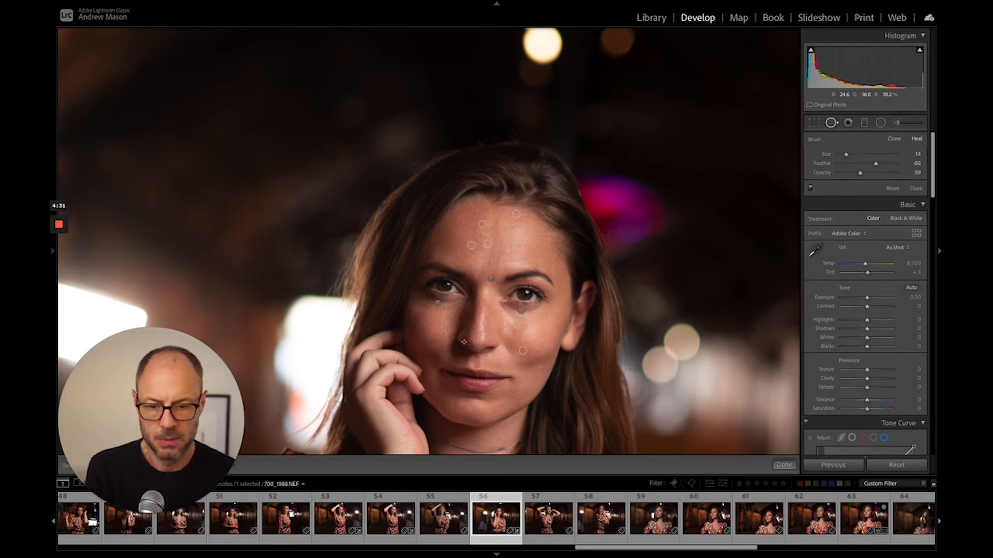
{"action": "key", "text": "ctrl+="}
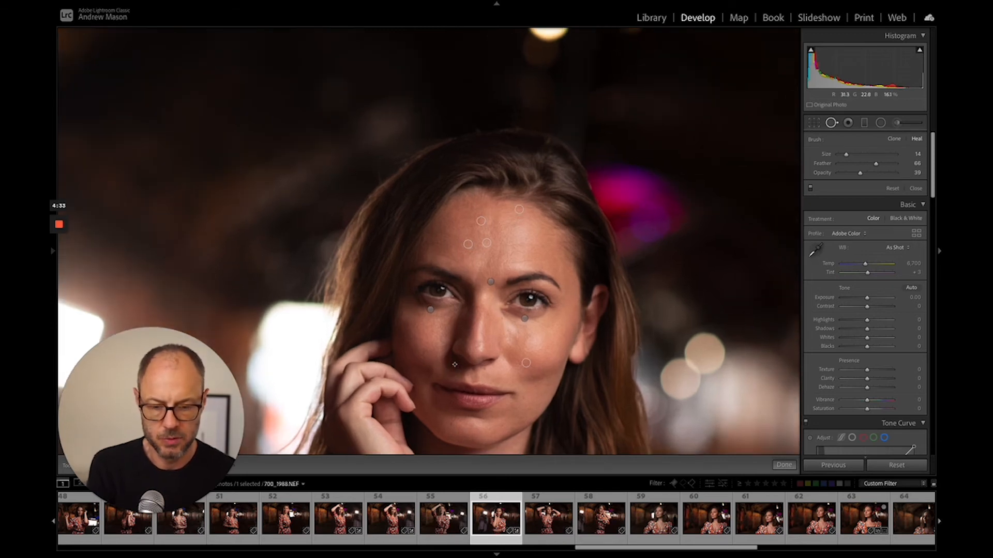
{"action": "left_click_drag", "start_coordinate": [454, 364], "coordinate": [473, 262]}
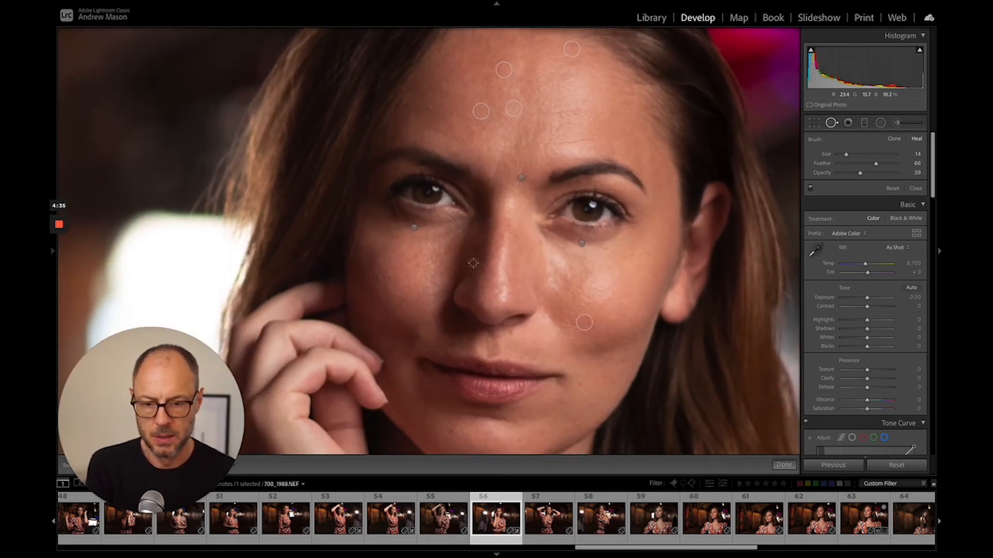
{"action": "mouse_move", "coordinate": [452, 357]}
{"action": "left_mouse_down"}
{"action": "mouse_move", "coordinate": [414, 276]}
{"action": "mouse_move", "coordinate": [396, 210]}
{"action": "left_mouse_up"}
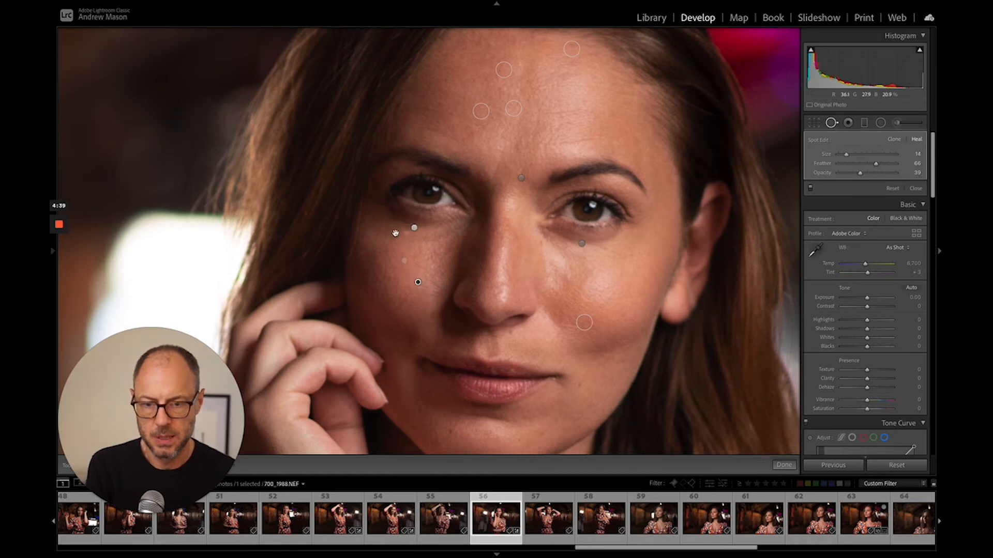
{"action": "mouse_move", "coordinate": [437, 256]}
{"action": "left_mouse_down"}
{"action": "mouse_move", "coordinate": [383, 283]}
{"action": "mouse_move", "coordinate": [383, 299]}
{"action": "left_mouse_up"}
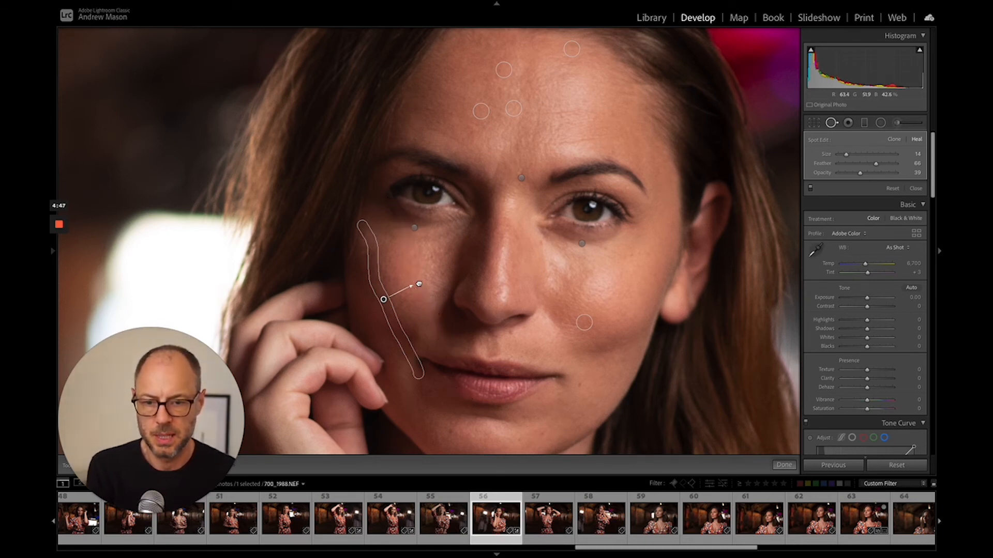
{"action": "key", "text": "Delete"}
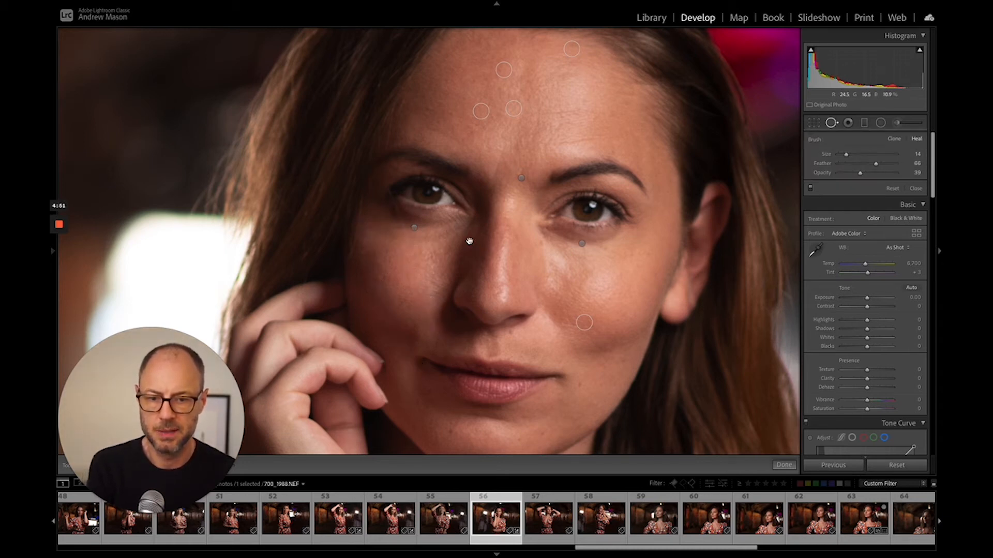
{"action": "left_click_drag", "start_coordinate": [469, 241], "coordinate": [547, 383]}
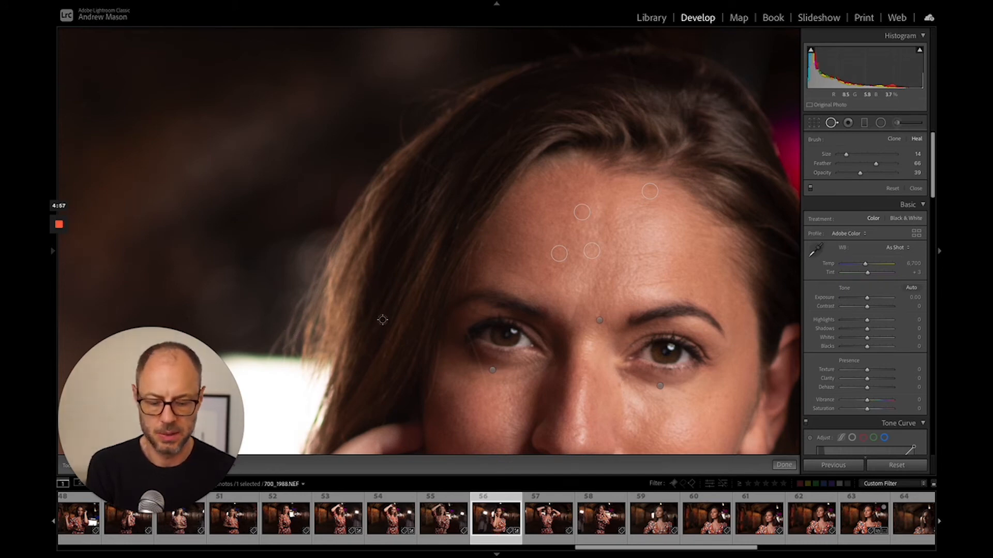
{"action": "key", "text": "z"}
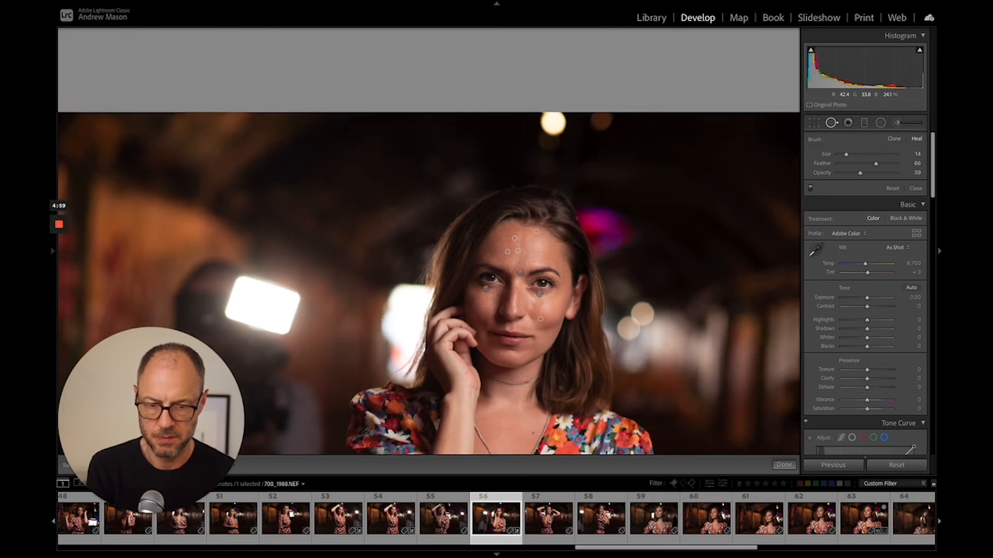
{"action": "left_click", "coordinate": [831, 122]}
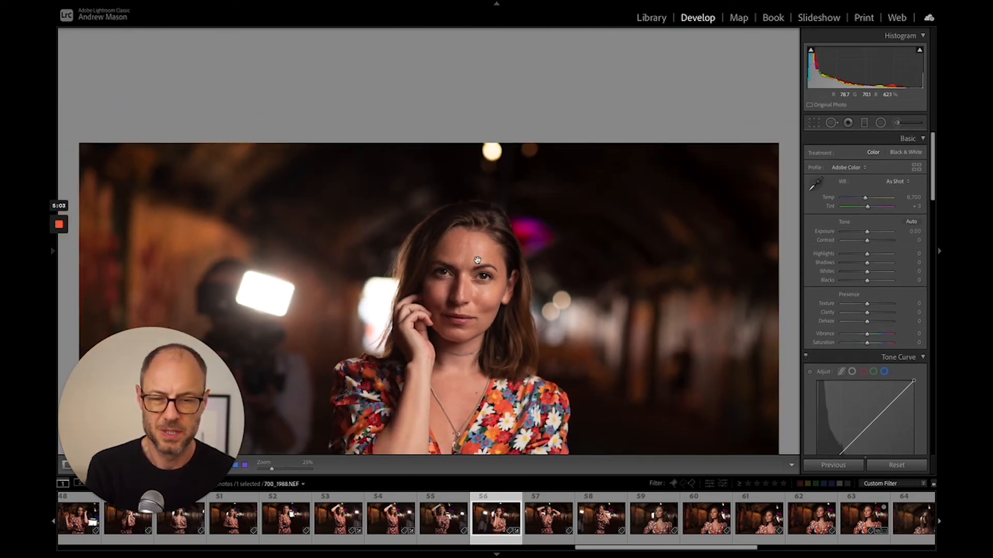
Step: Heal the shine on the forehead with size 70, feather 66 and opacity 39, and close the Spot Removal tool
{"action": "left_click", "coordinate": [495, 249]}
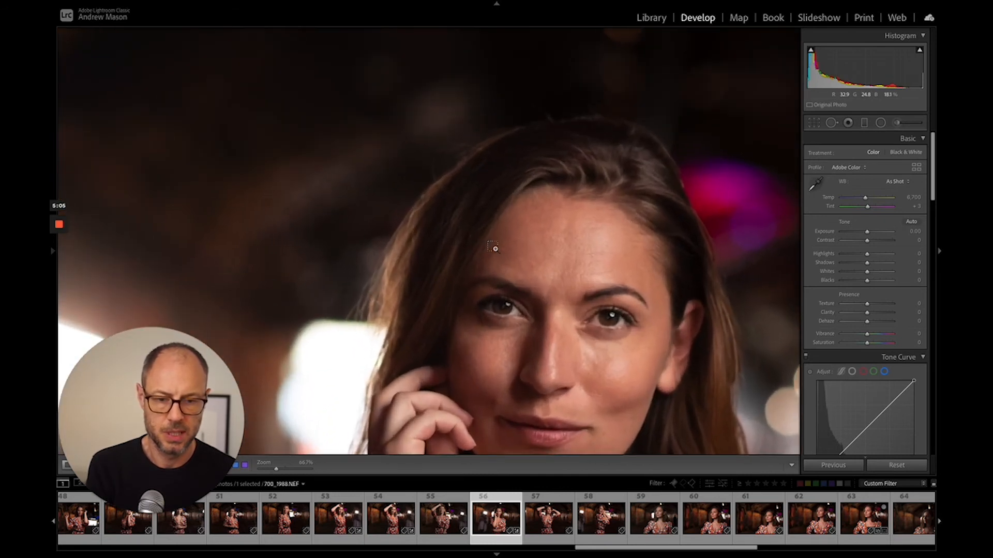
{"action": "left_click", "coordinate": [831, 123]}
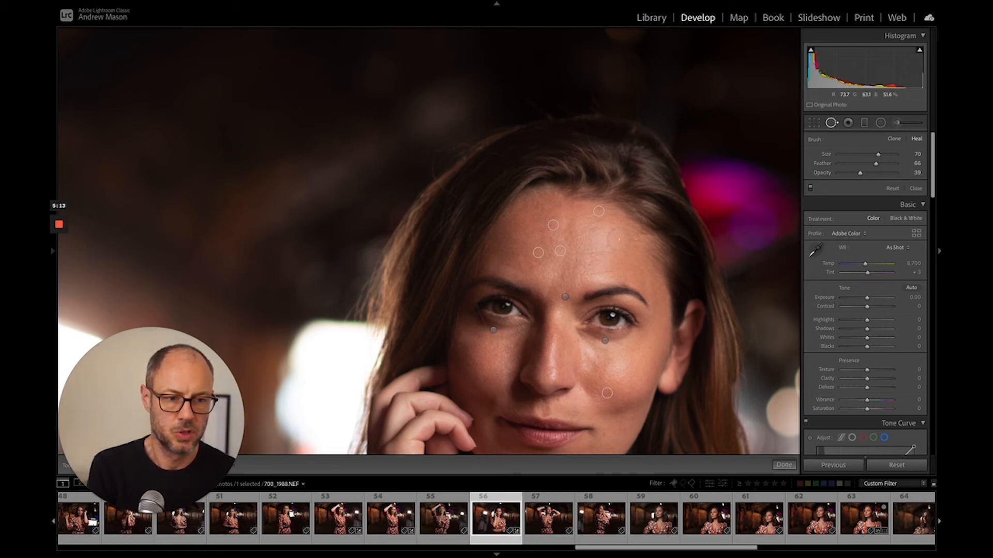
{"action": "mouse_move", "coordinate": [601, 239]}
{"action": "left_mouse_down"}
{"action": "mouse_move", "coordinate": [579, 250]}
{"action": "mouse_move", "coordinate": [603, 257]}
{"action": "mouse_move", "coordinate": [556, 248]}
{"action": "left_mouse_up"}
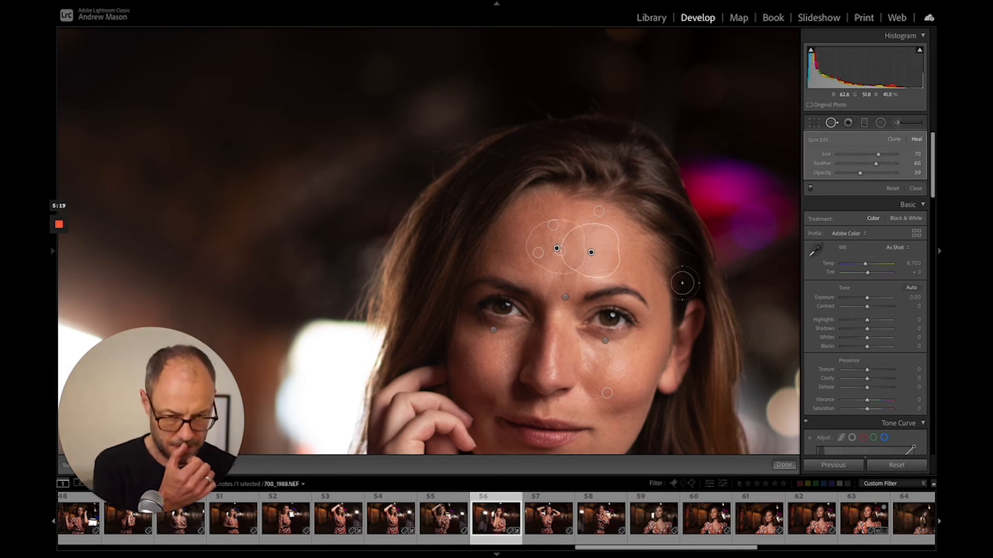
{"action": "left_click", "coordinate": [831, 123]}
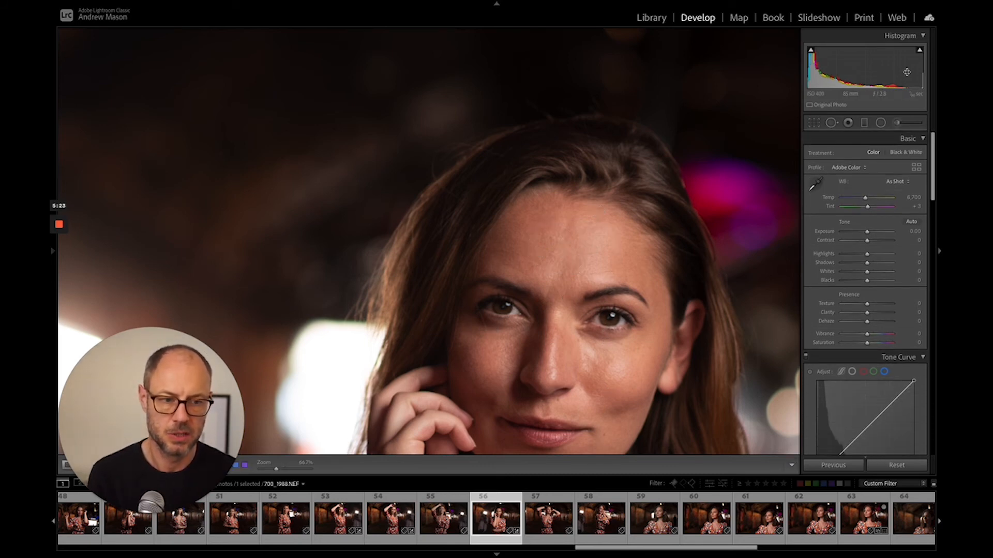
Step: Heal the cheek highlight at size 70 and the nose highlight at size 55, both at opacity 39, sampling the cheek for the nose
{"action": "key", "text": "q"}
{"action": "left_click", "coordinate": [616, 373]}
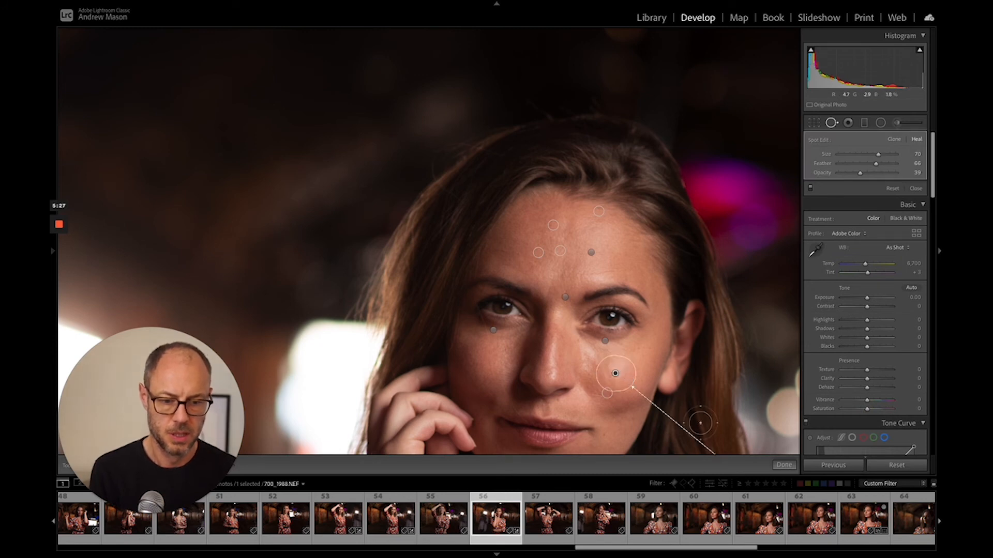
{"action": "key", "text": "z"}
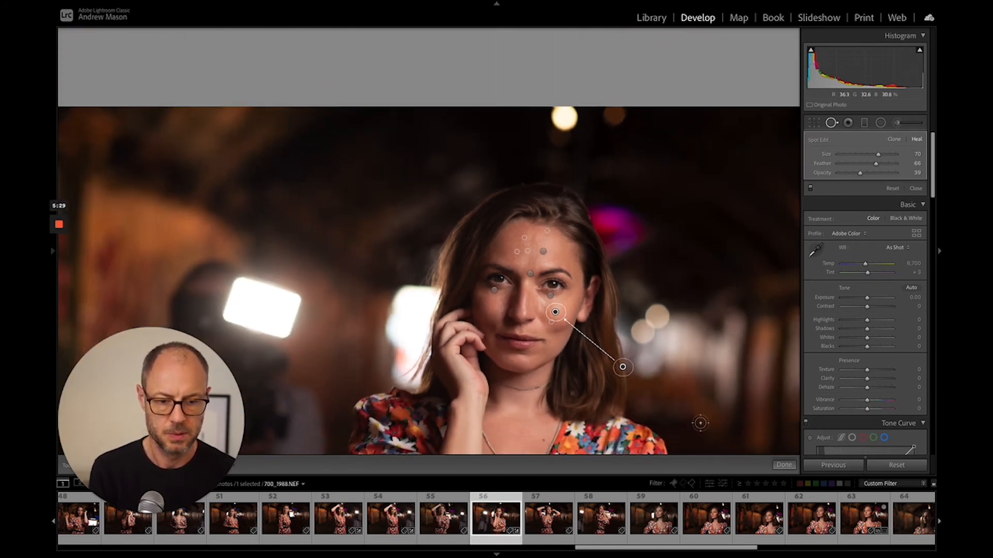
{"action": "mouse_move", "coordinate": [623, 367]}
{"action": "left_mouse_down"}
{"action": "mouse_move", "coordinate": [562, 345]}
{"action": "mouse_move", "coordinate": [565, 308]}
{"action": "mouse_move", "coordinate": [524, 298]}
{"action": "left_mouse_up"}
{"action": "mouse_move", "coordinate": [443, 458]}
{"action": "left_mouse_down"}
{"action": "mouse_move", "coordinate": [507, 336]}
{"action": "mouse_move", "coordinate": [512, 308]}
{"action": "mouse_move", "coordinate": [493, 309]}
{"action": "mouse_move", "coordinate": [561, 310]}
{"action": "left_mouse_up"}
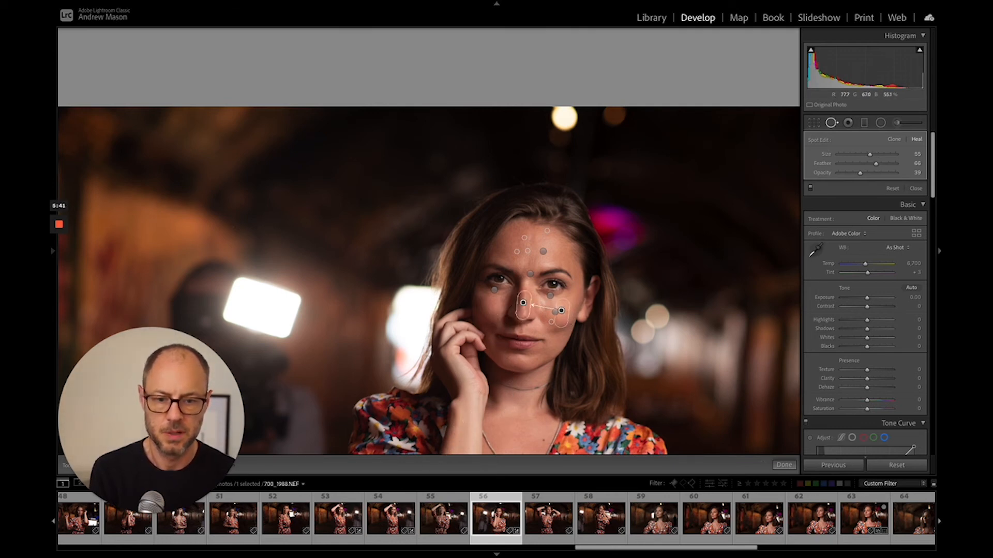
{"action": "left_click", "coordinate": [831, 123]}
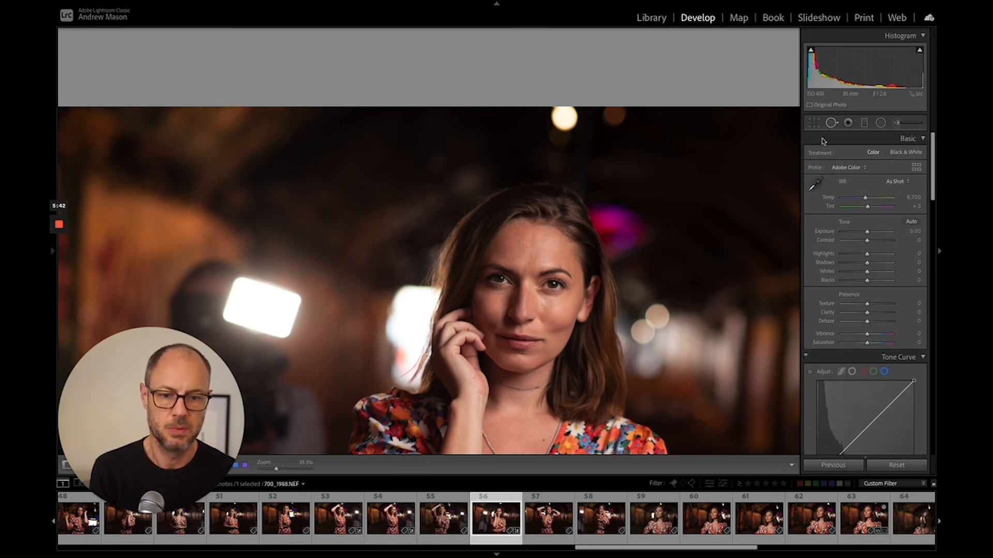
Step: Compare the whole portrait before and after in side-by-side and split views, and return to the single-image view
{"action": "left_click", "coordinate": [591, 345]}
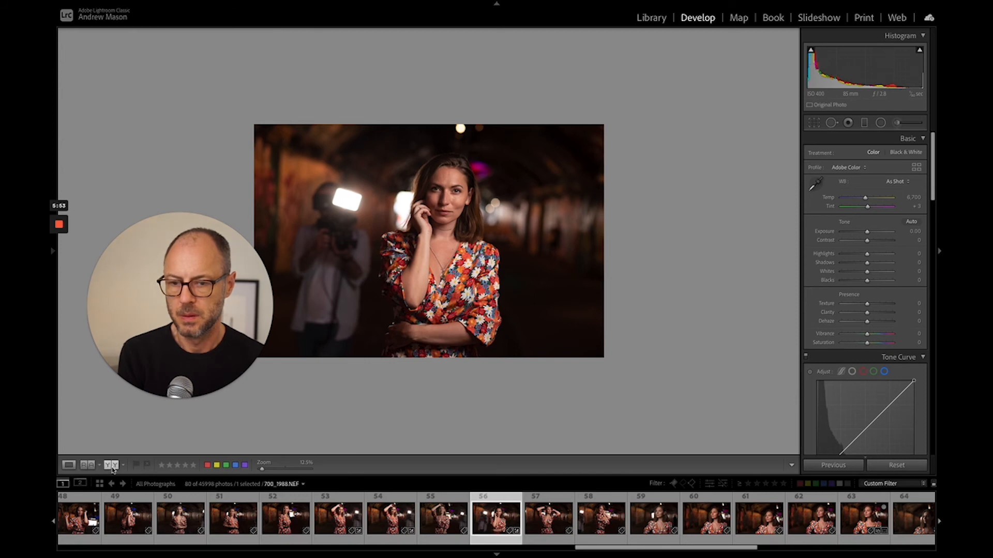
{"action": "left_click", "coordinate": [112, 466]}
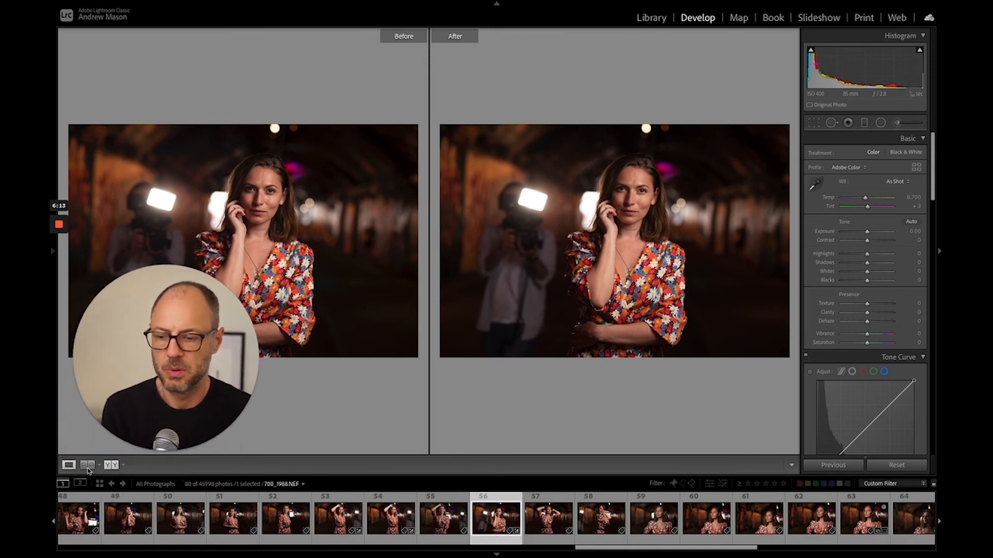
{"action": "left_click", "coordinate": [107, 466]}
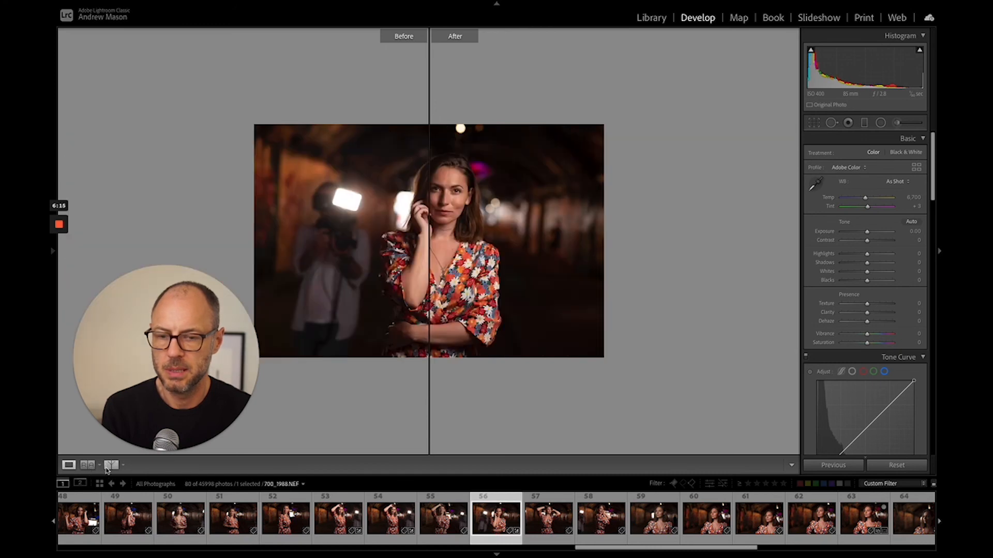
{"action": "left_click", "coordinate": [109, 465]}
{"action": "left_click", "coordinate": [109, 465]}
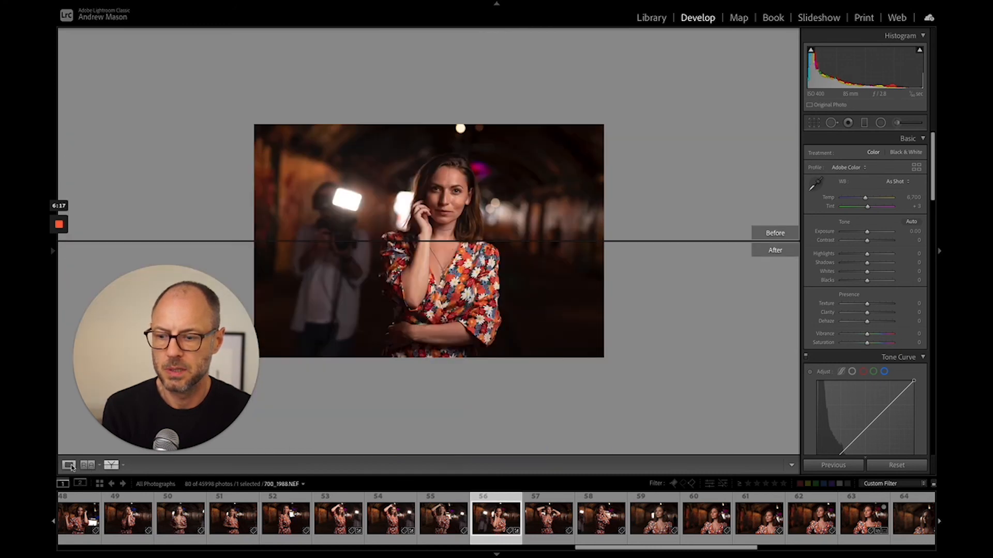
{"action": "left_click", "coordinate": [68, 465]}
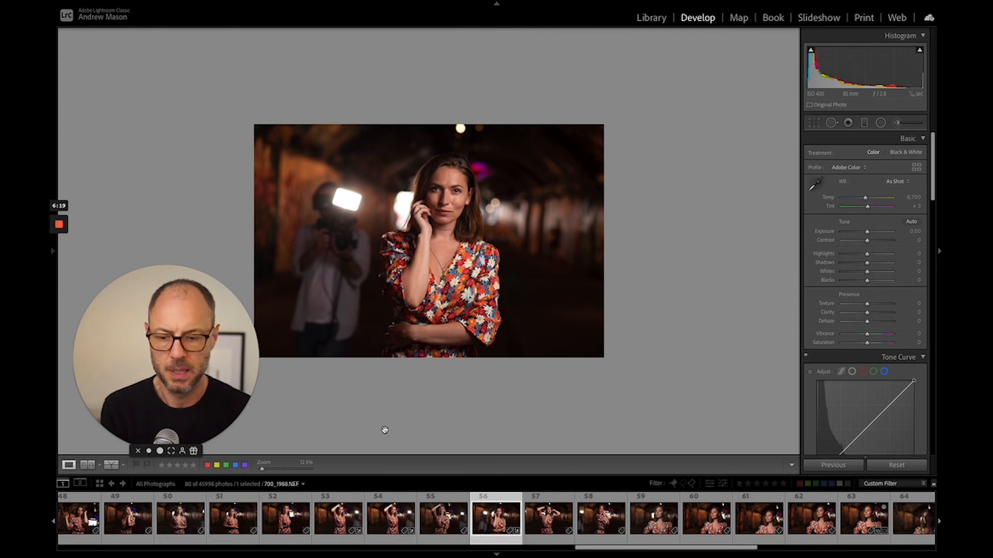
Step: Raise the under-eye heals' opacity to 69 for the eye away from the hand and 95 for the hand-side eye, and close Spot Removal
{"action": "left_click_drag", "start_coordinate": [261, 469], "coordinate": [298, 462]}
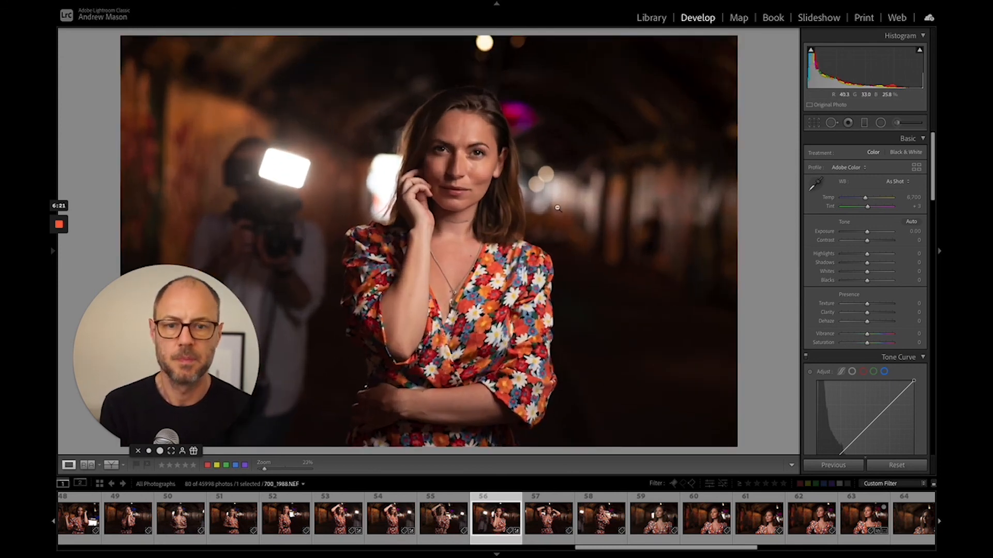
{"action": "left_click", "coordinate": [475, 167]}
{"action": "left_click", "coordinate": [474, 166]}
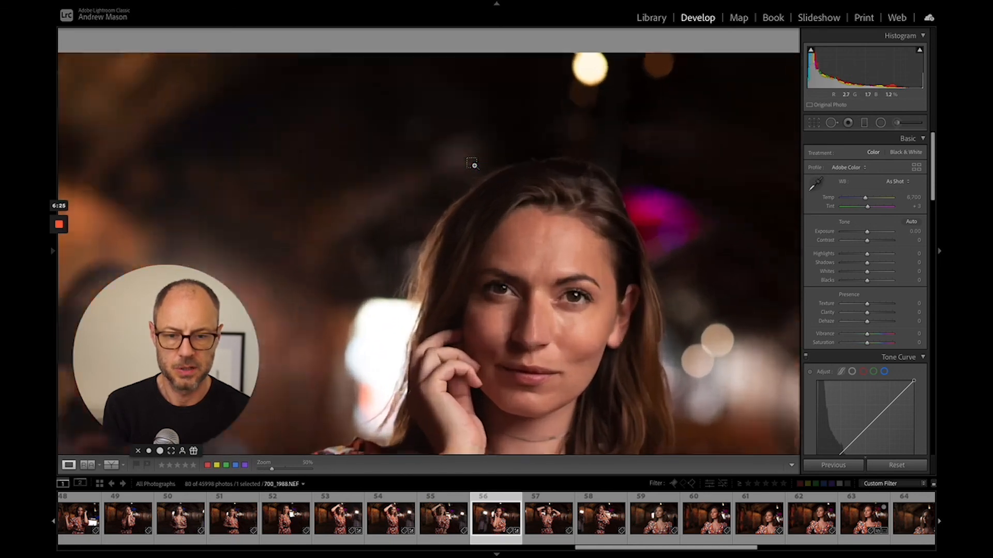
{"action": "left_click", "coordinate": [830, 123]}
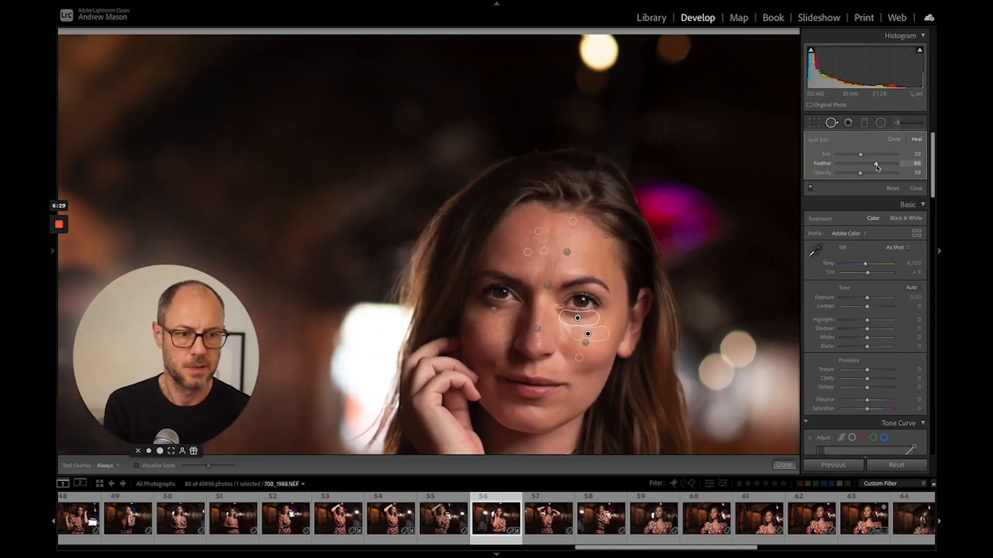
{"action": "left_click_drag", "start_coordinate": [861, 174], "coordinate": [878, 176]}
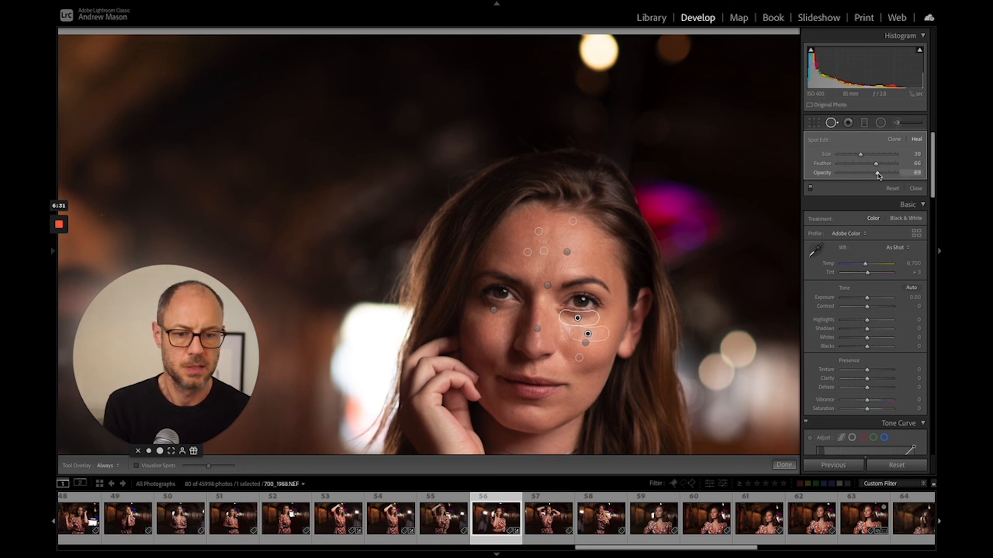
{"action": "left_click", "coordinate": [496, 309]}
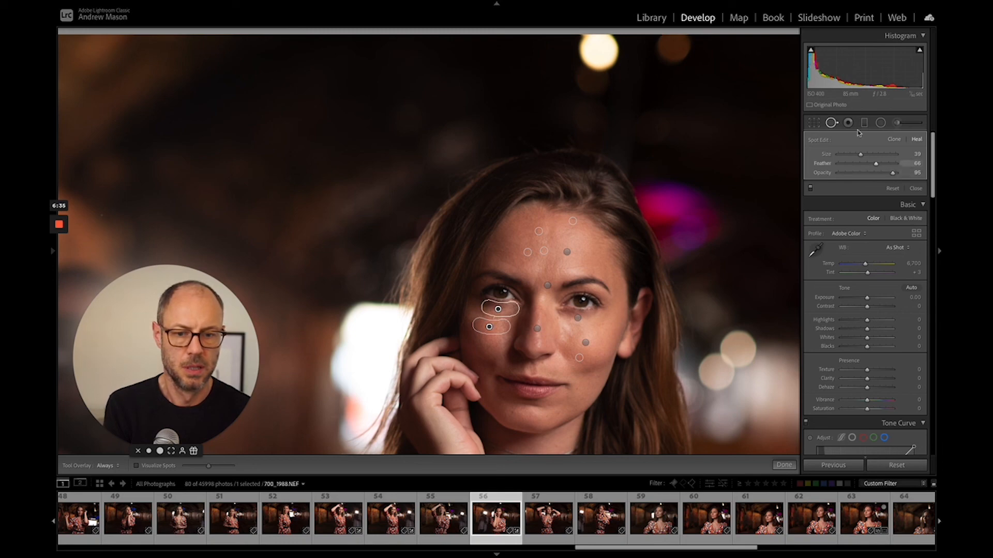
{"action": "left_click", "coordinate": [831, 122]}
Step: Compare the whole portrait before and after, side by side
{"action": "left_click", "coordinate": [531, 258]}
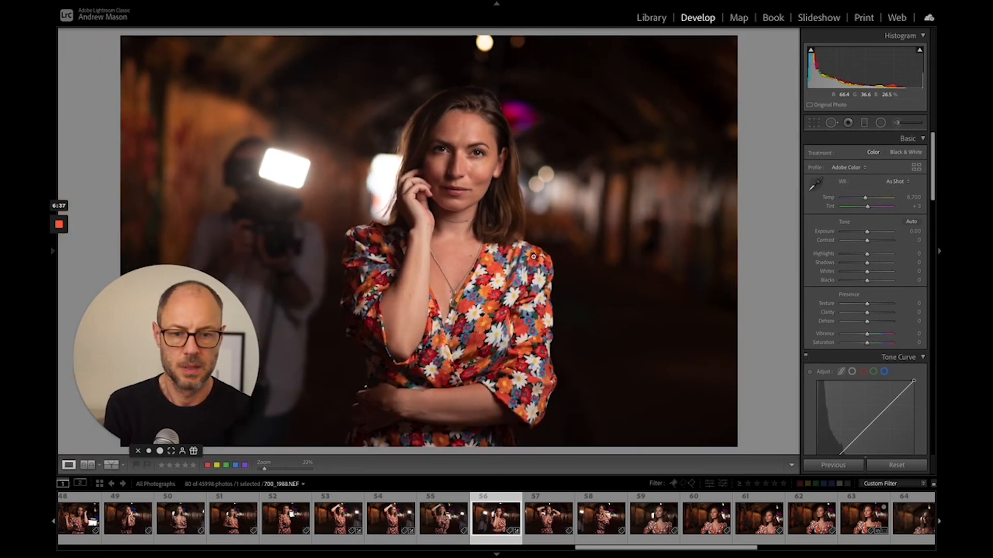
{"action": "left_click", "coordinate": [111, 466]}
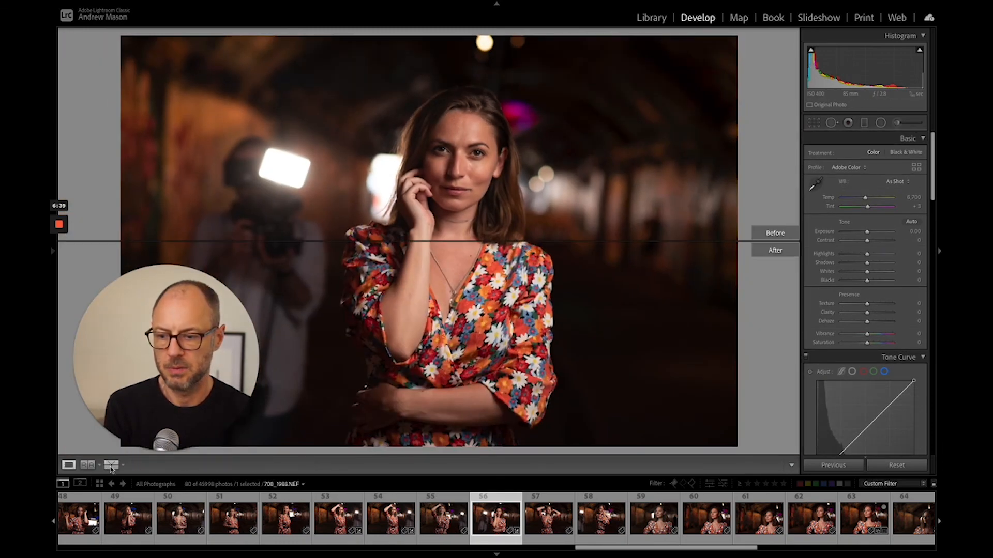
{"action": "left_click", "coordinate": [111, 466]}
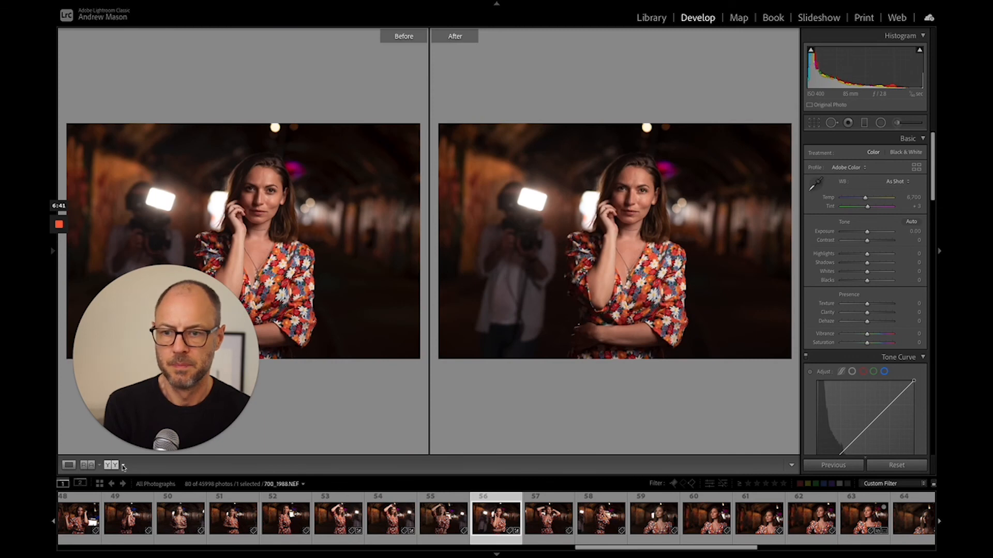